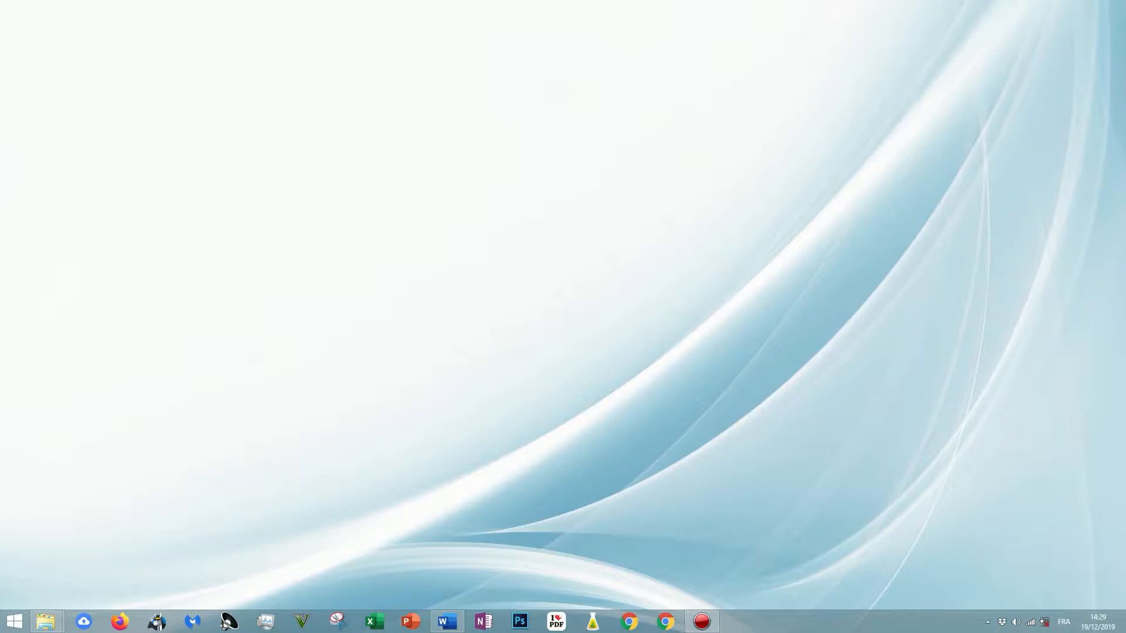
# - Switch to the open Word document and examine its body text and page layout
pyautogui.click(446, 621)
pyautogui.scroll(-10, 557, 352)
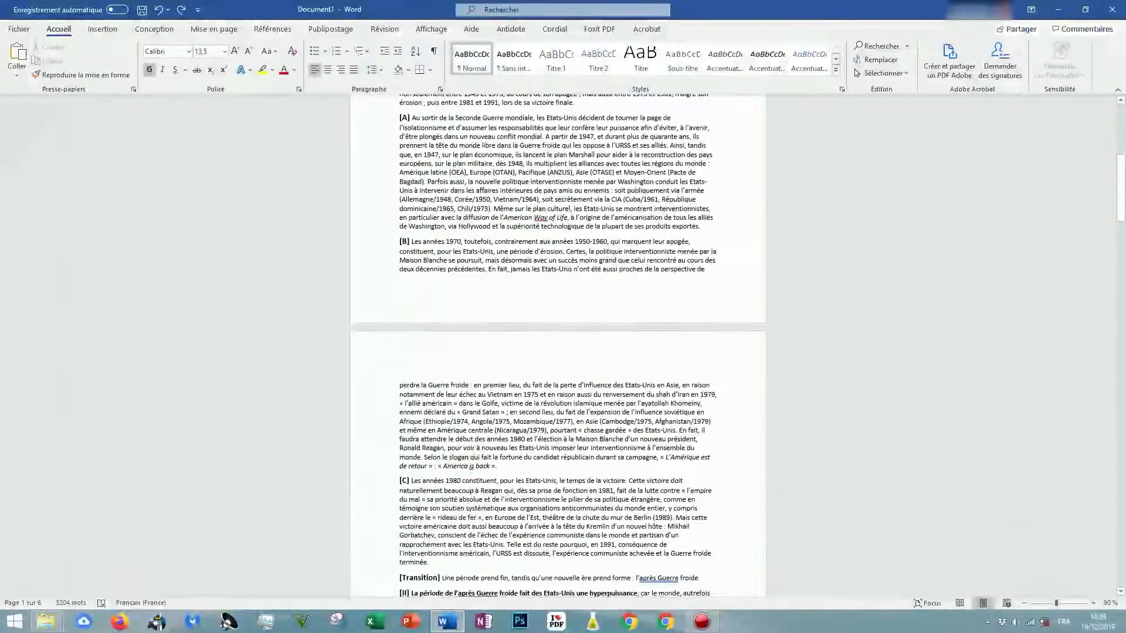
pyautogui.scroll(-15, 557, 352)
pyautogui.moveTo(1121, 264); pyautogui.dragTo(1121, 137)
pyautogui.moveTo(474, 200); pyautogui.dragTo(401, 182)
pyautogui.hotkey('ctrl', 'a')
pyautogui.scroll(-4, 550, 473)
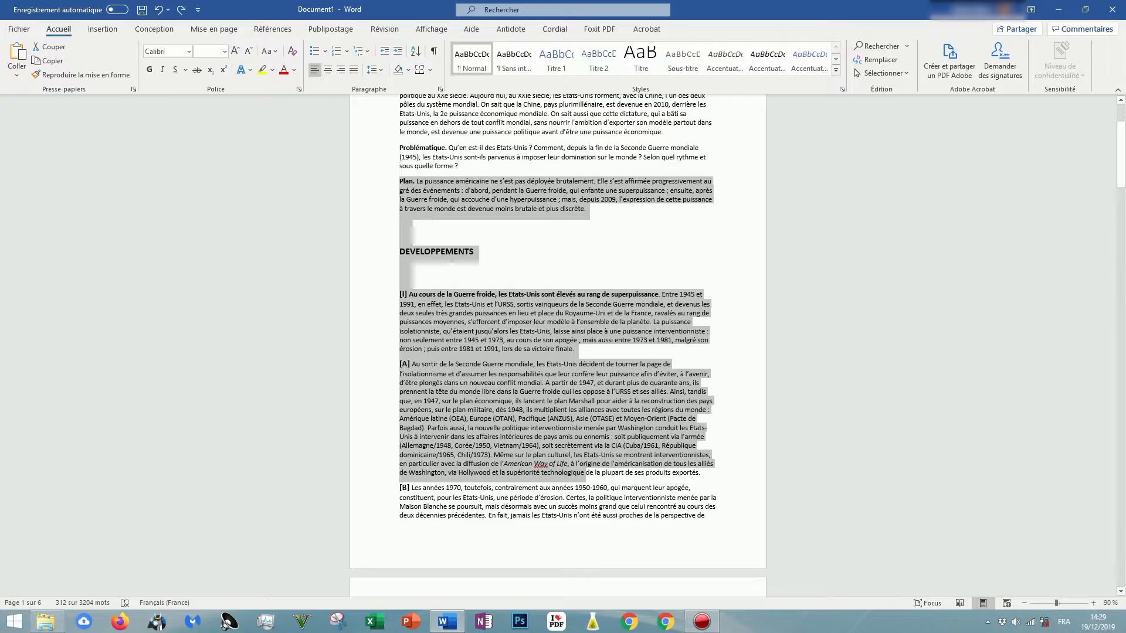
pyautogui.press('F2')
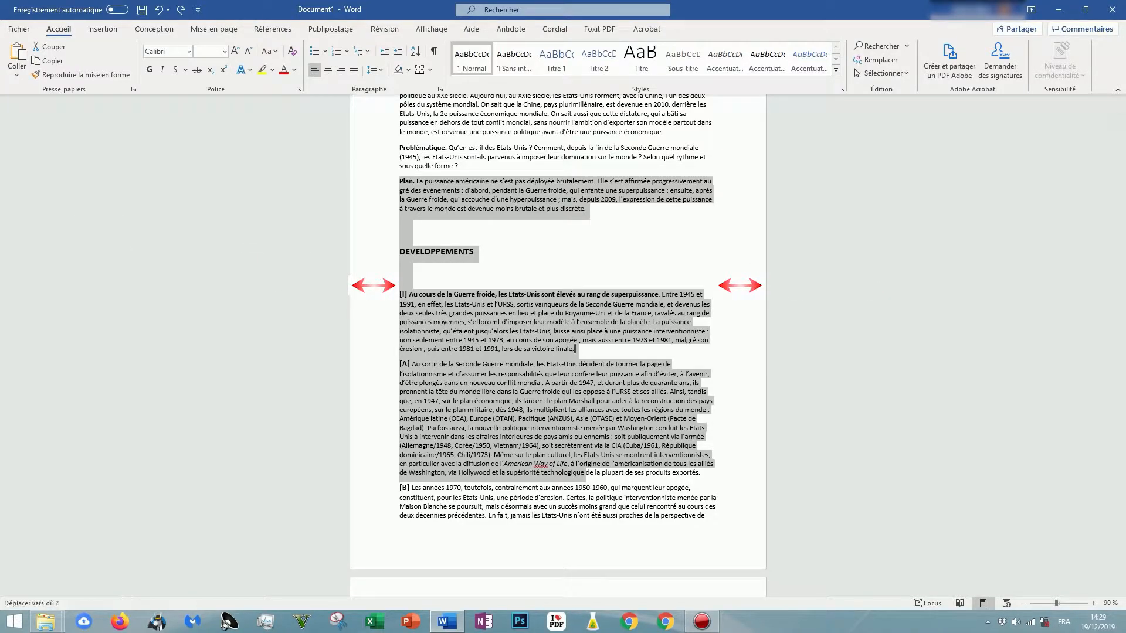
pyautogui.click(403, 274)
pyautogui.scroll(4, 404, 274)
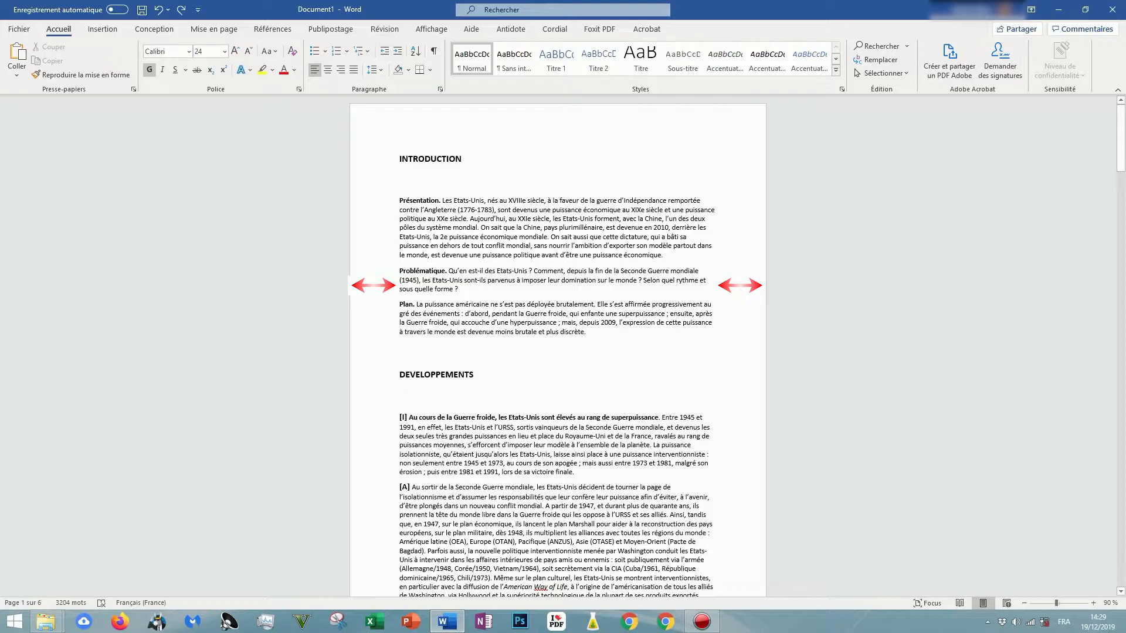
# - Open the first page's header for editing, examine the header and footer areas, and return to the body text
pyautogui.doubleClick(459, 127)
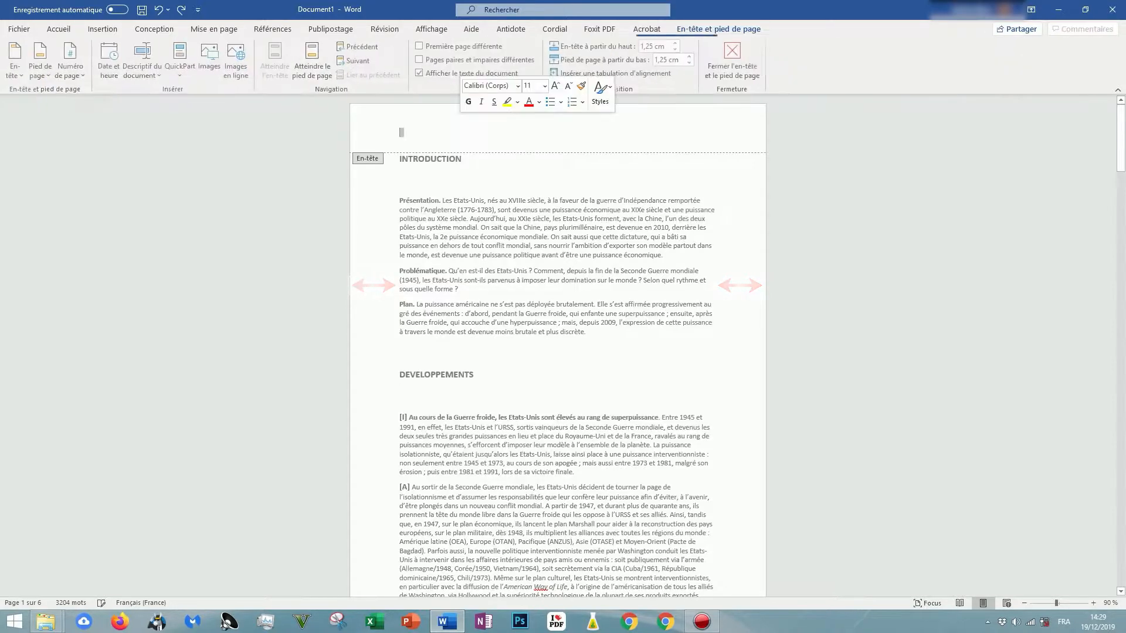
pyautogui.scroll(-8, 557, 346)
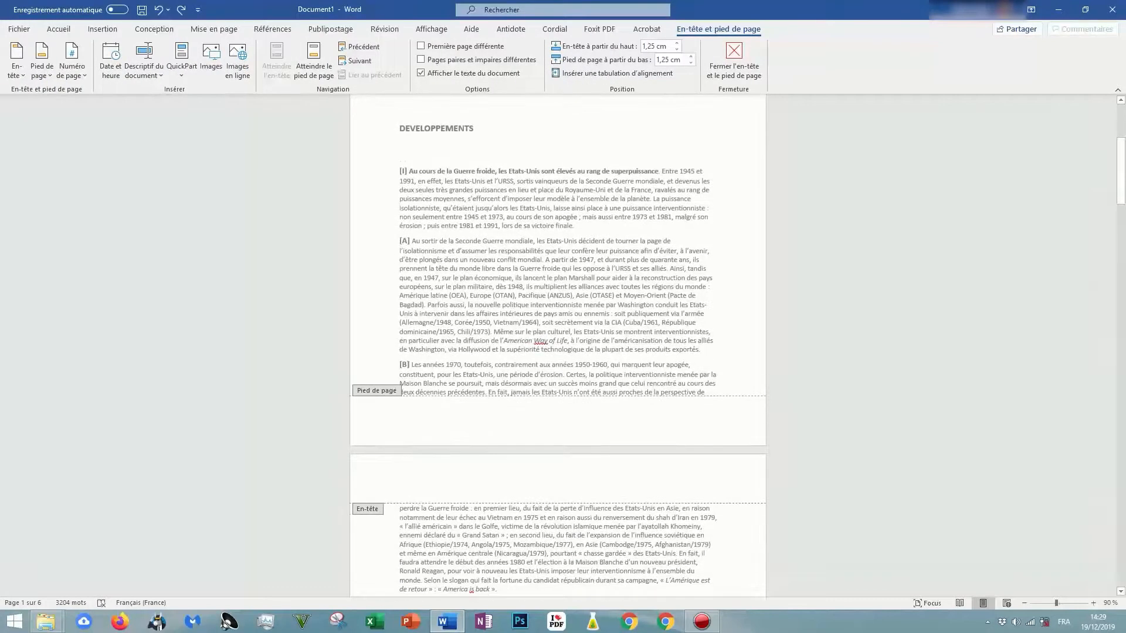
pyautogui.doubleClick(539, 322)
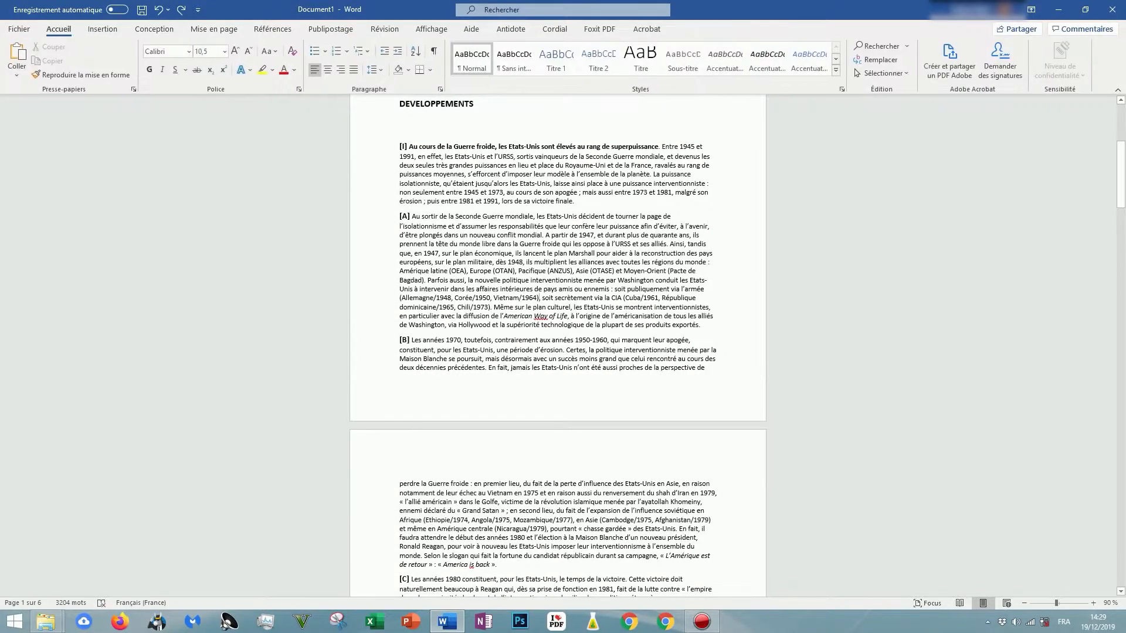
pyautogui.scroll(9, 557, 346)
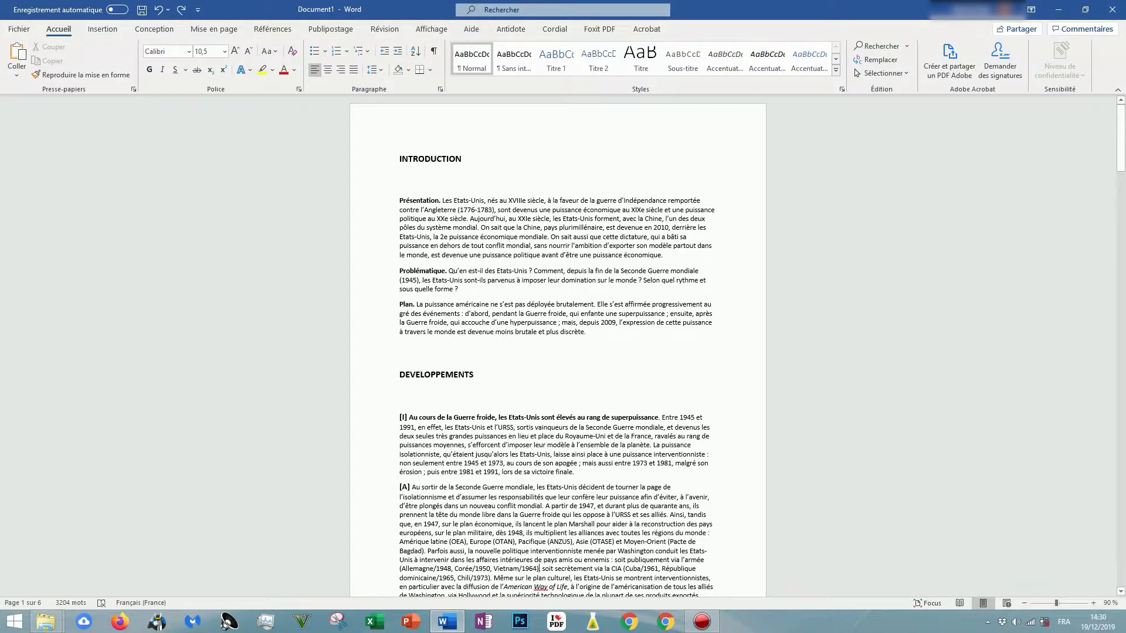
# - Enter the text "D2CEMBRE" in the first page's header
pyautogui.doubleClick(557, 129)
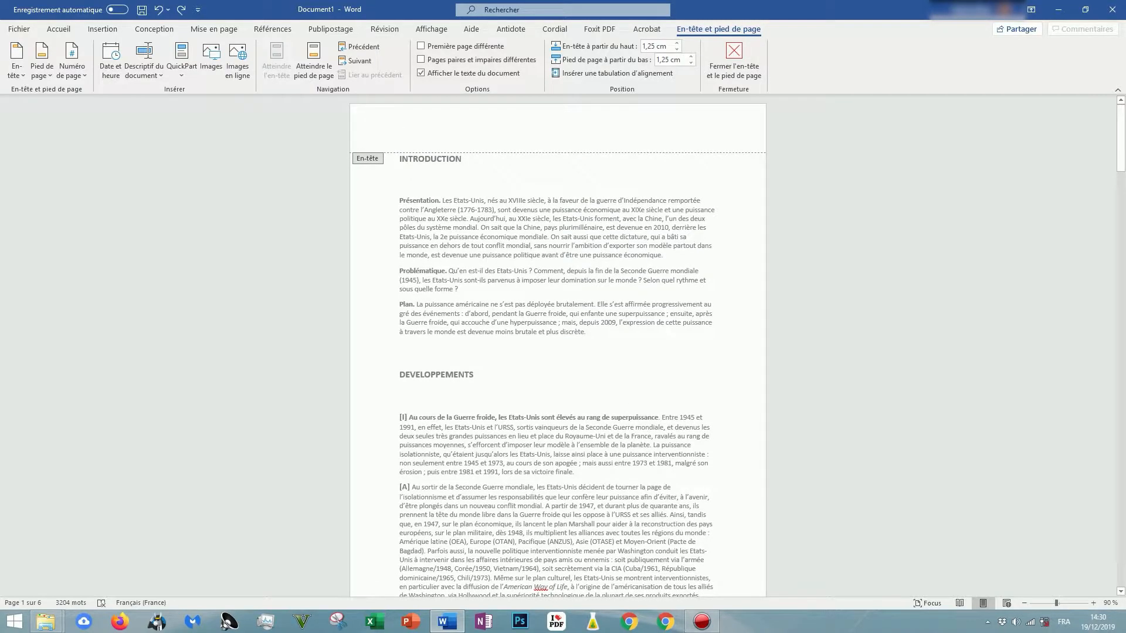
pyautogui.scroll(11, 557, 346)
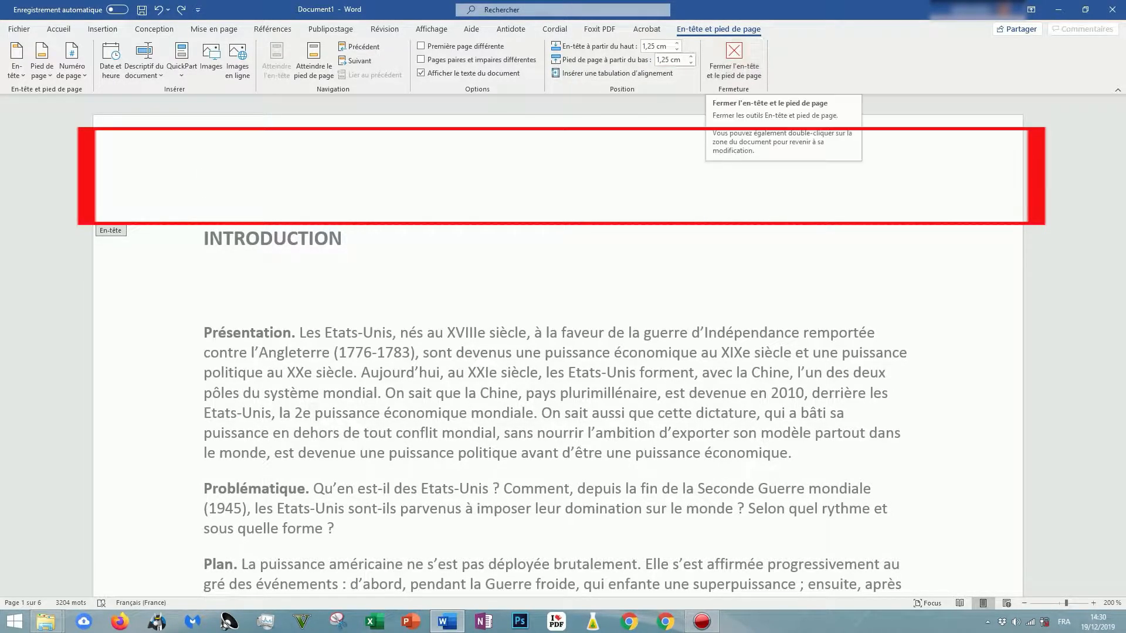
pyautogui.scroll(-9, 557, 346)
pyautogui.scroll(-6, 557, 346)
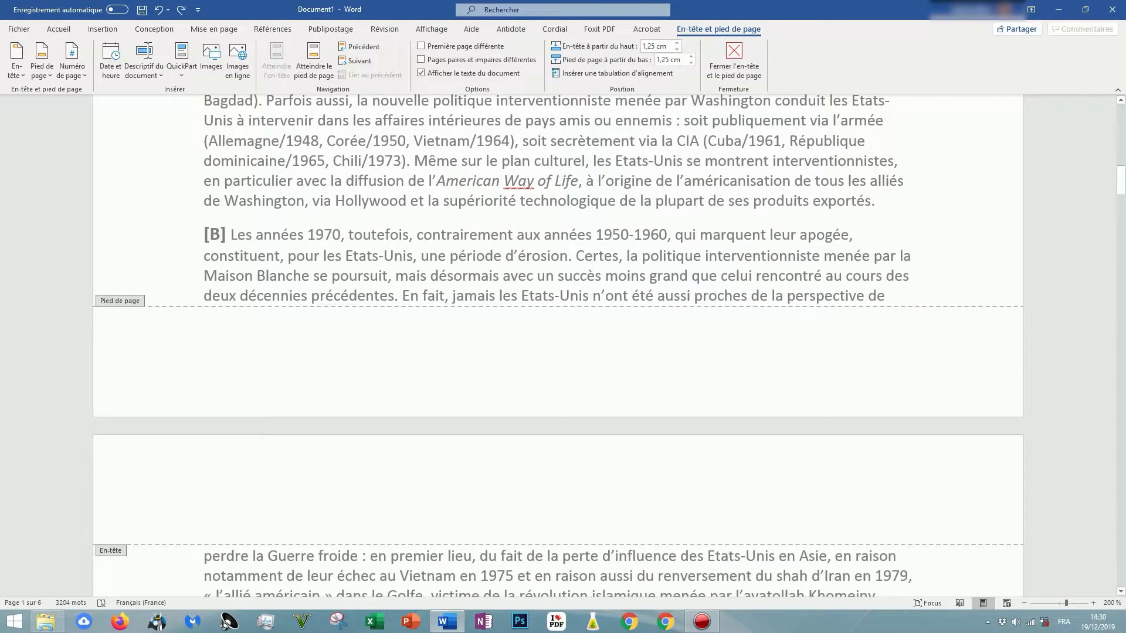
pyautogui.scroll(15, 557, 346)
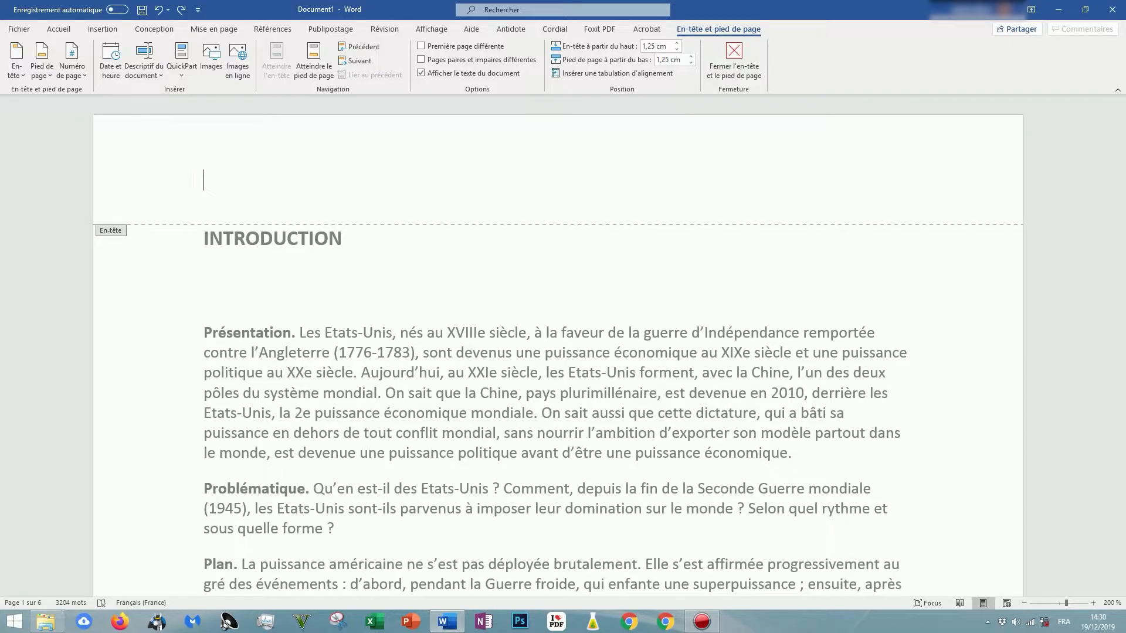
pyautogui.write('D2CEMBRE')
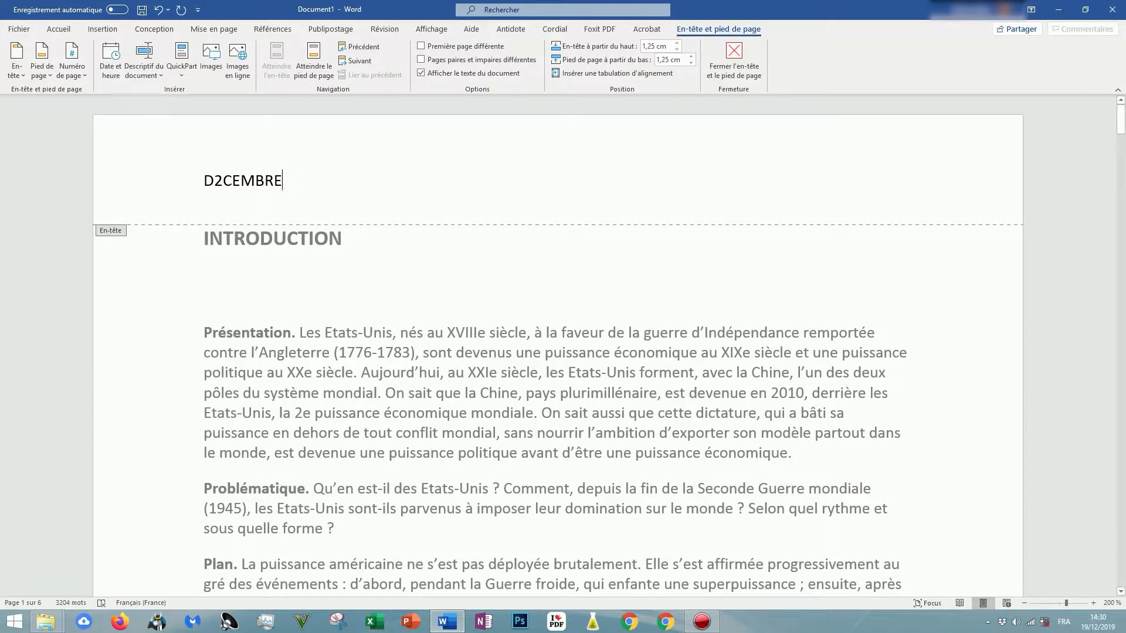
# - Check how the header text "D2CEMBRE" repeats on the following pages of the document
pyautogui.keyDown('ctrl'); pyautogui.scroll(-5, 557, 351); pyautogui.keyUp('ctrl')
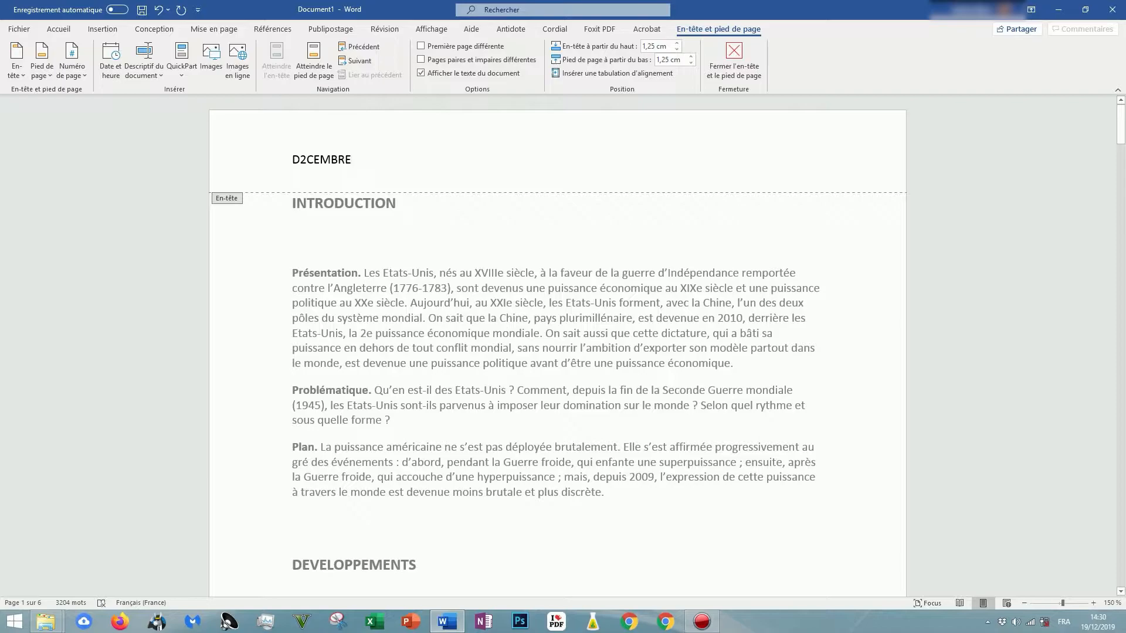
pyautogui.doubleClick(321, 160)
pyautogui.scroll(-5, 557, 352)
pyautogui.scroll(-15, 557, 352)
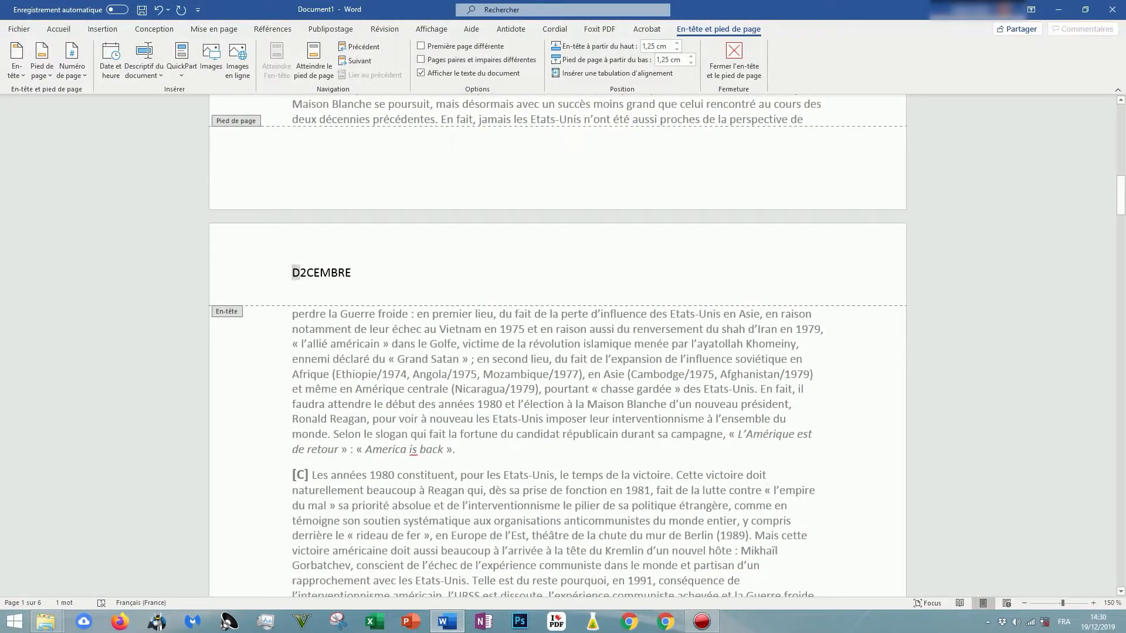
pyautogui.moveTo(293, 273); pyautogui.dragTo(386, 277)
pyautogui.scroll(-3, 387, 277)
pyautogui.scroll(3, 387, 277)
pyautogui.scroll(-20, 558, 346)
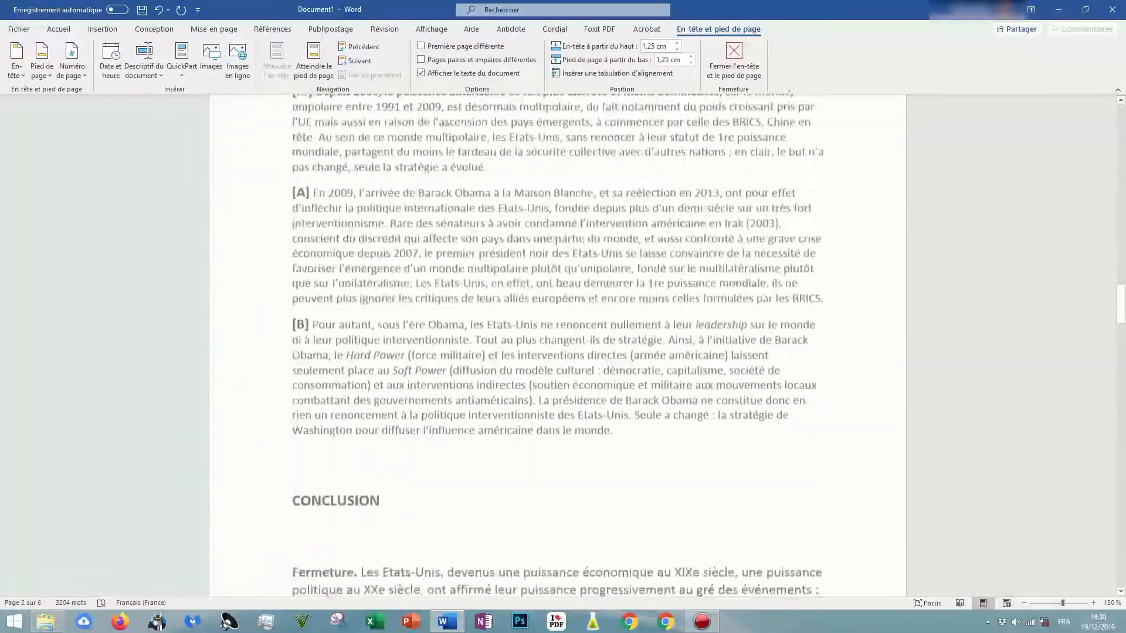
pyautogui.scroll(-10, 557, 346)
pyautogui.scroll(-9, 557, 346)
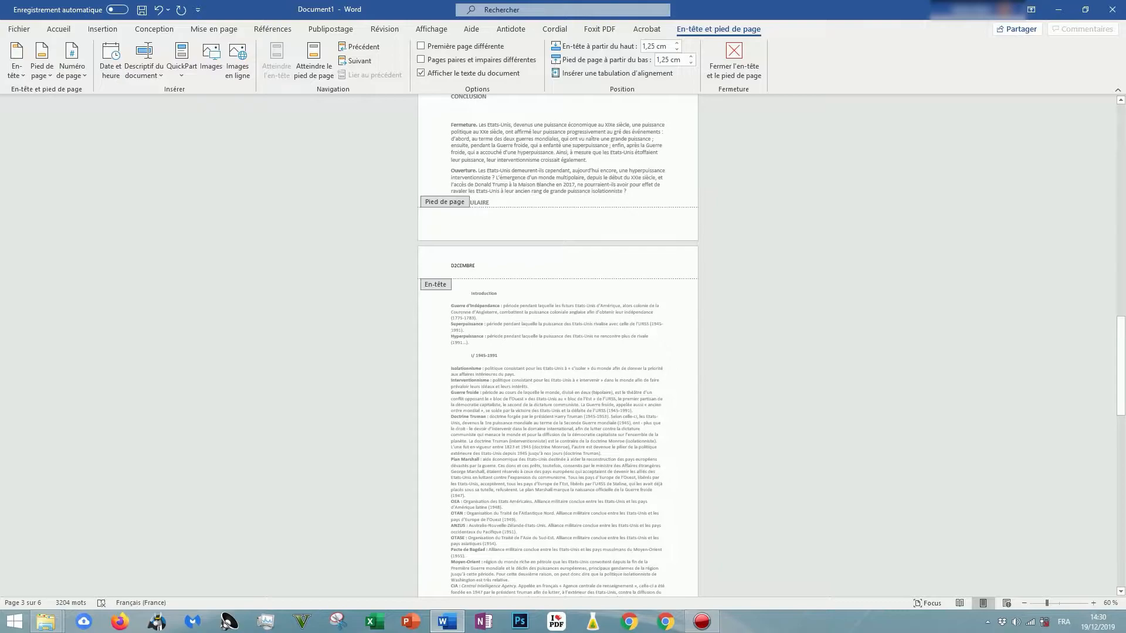
pyautogui.scroll(15, 557, 346)
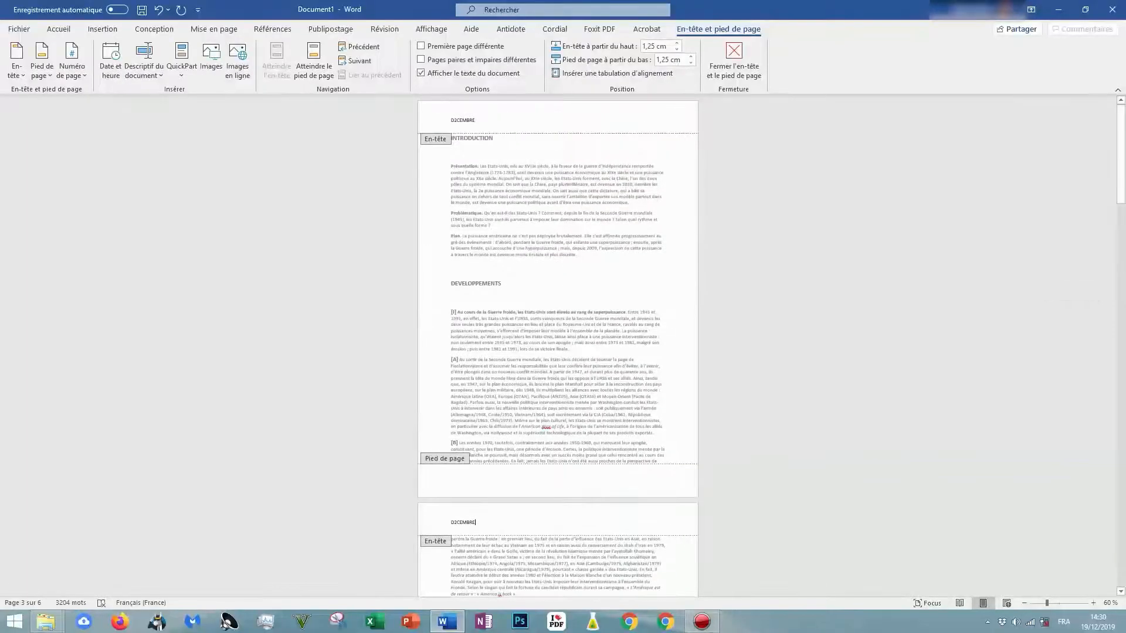
# - Enter "Intro" followed by a blank line in the first page's footer, and close header and footer editing
pyautogui.click(451, 478)
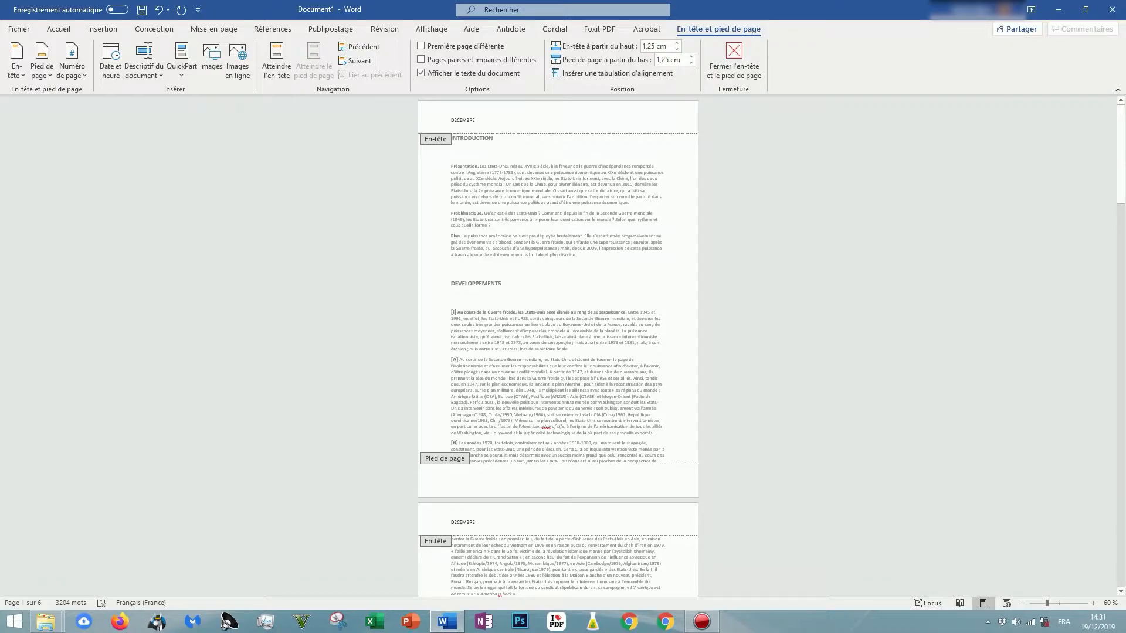
pyautogui.write('a')
pyautogui.press('Return')
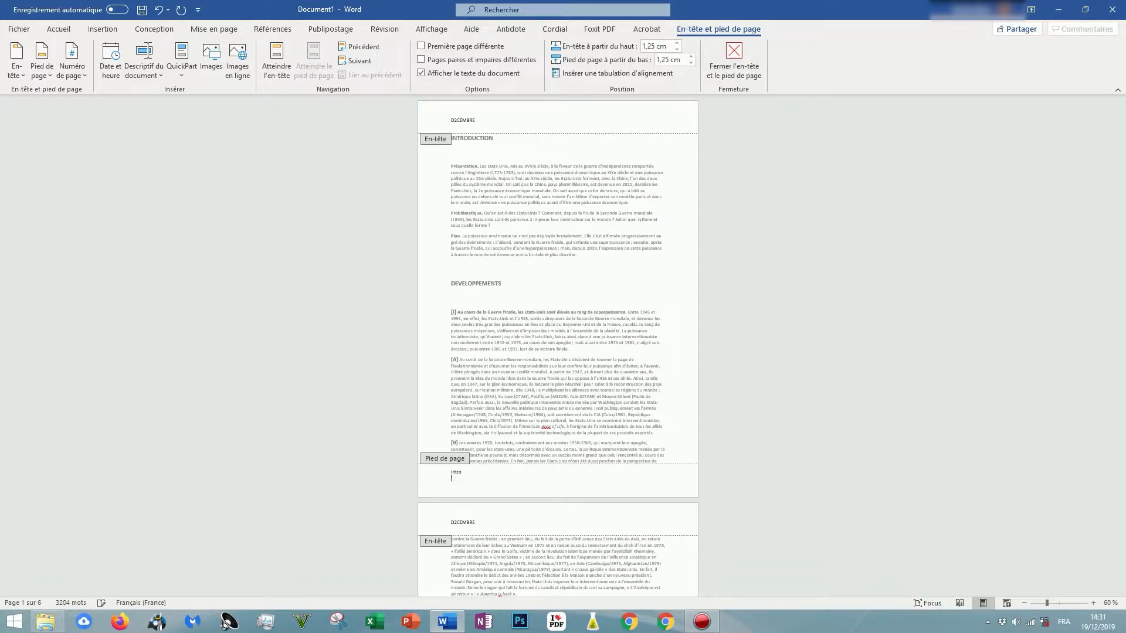
pyautogui.click(733, 60)
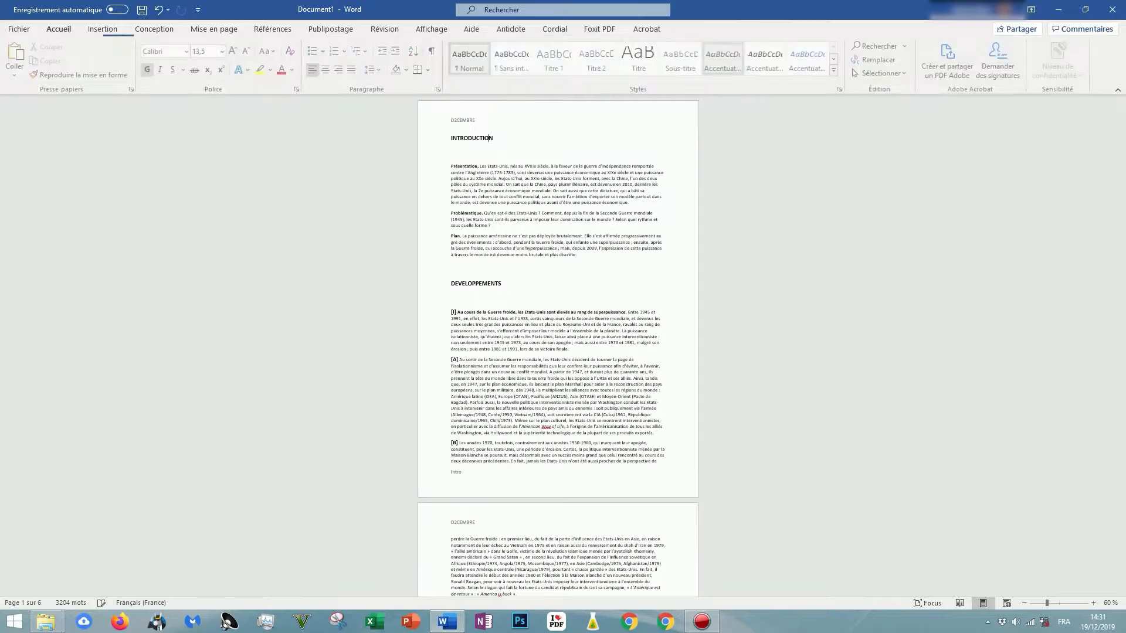
# - Colour the header text "D2CEMBRE" red, restore it to black, and close header and footer editing
pyautogui.scroll(6, 558, 346)
pyautogui.scroll(13, 558, 346)
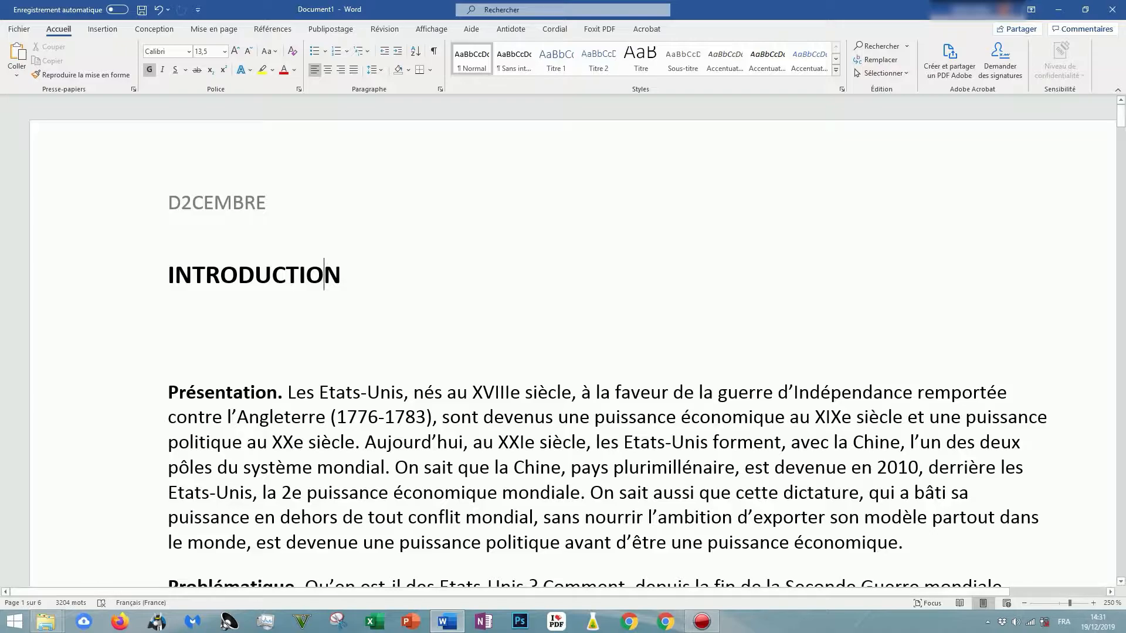
pyautogui.doubleClick(240, 202)
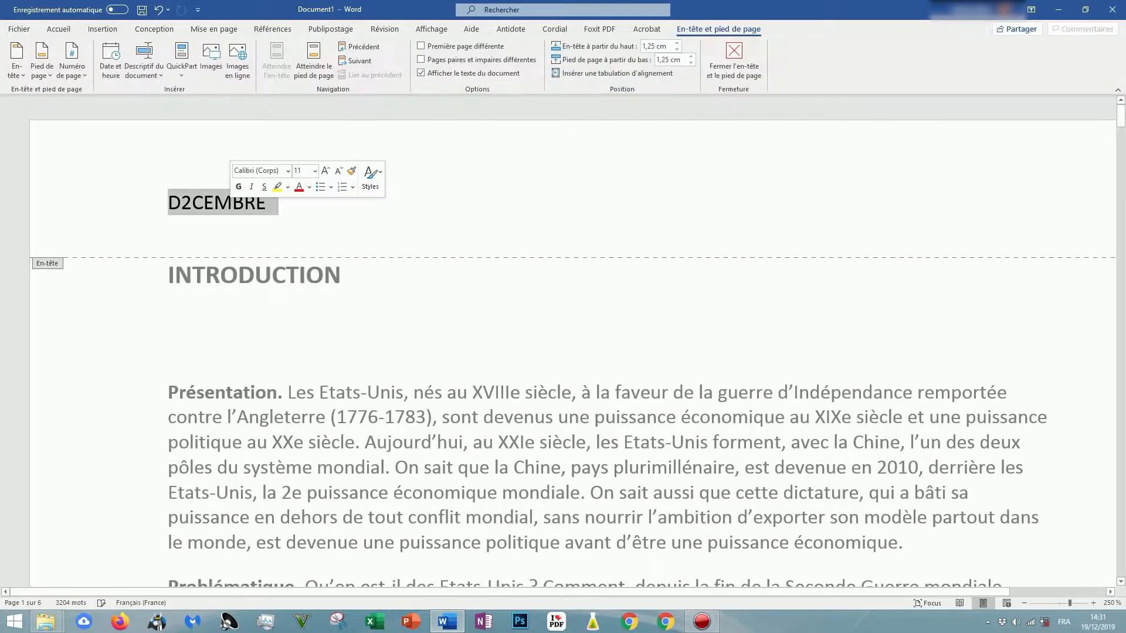
pyautogui.click(298, 186)
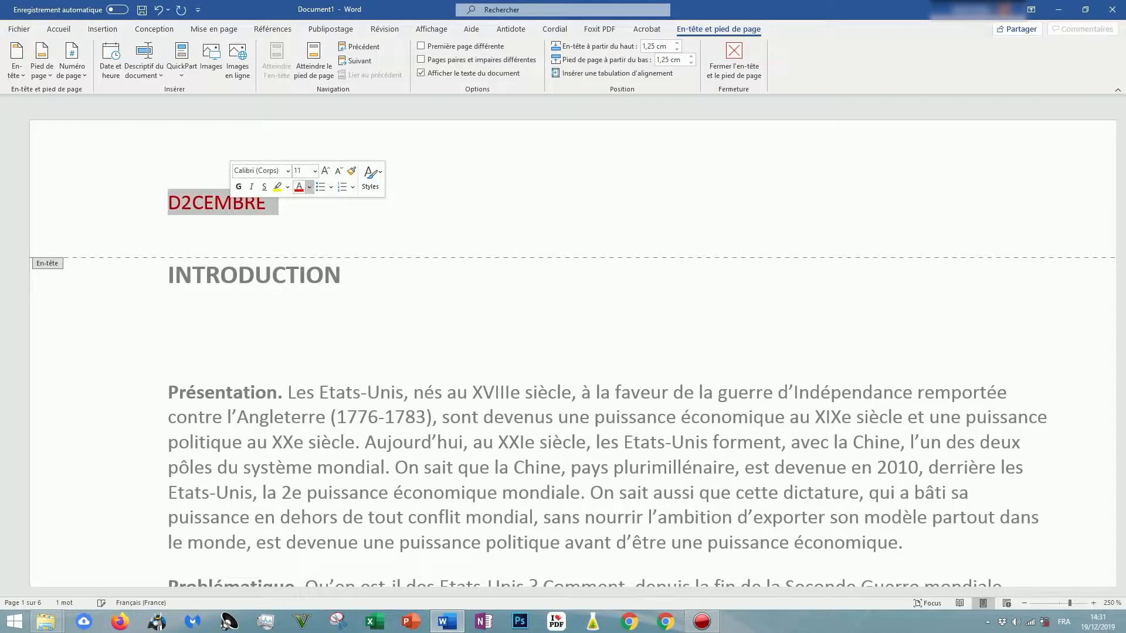
pyautogui.click(309, 187)
pyautogui.click(336, 203)
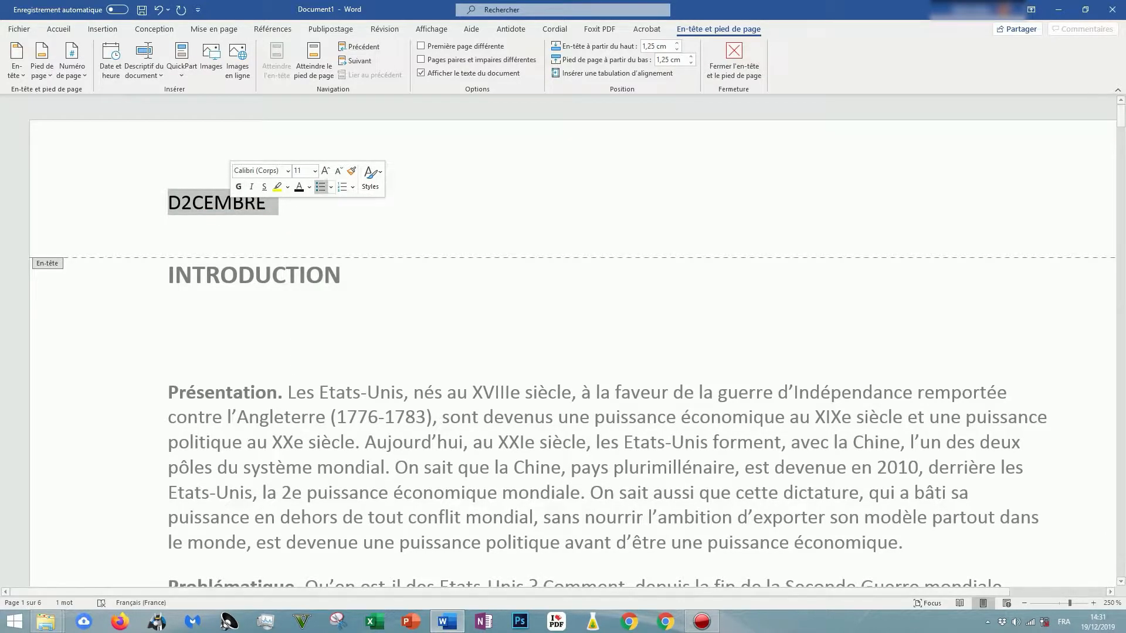
pyautogui.click(734, 61)
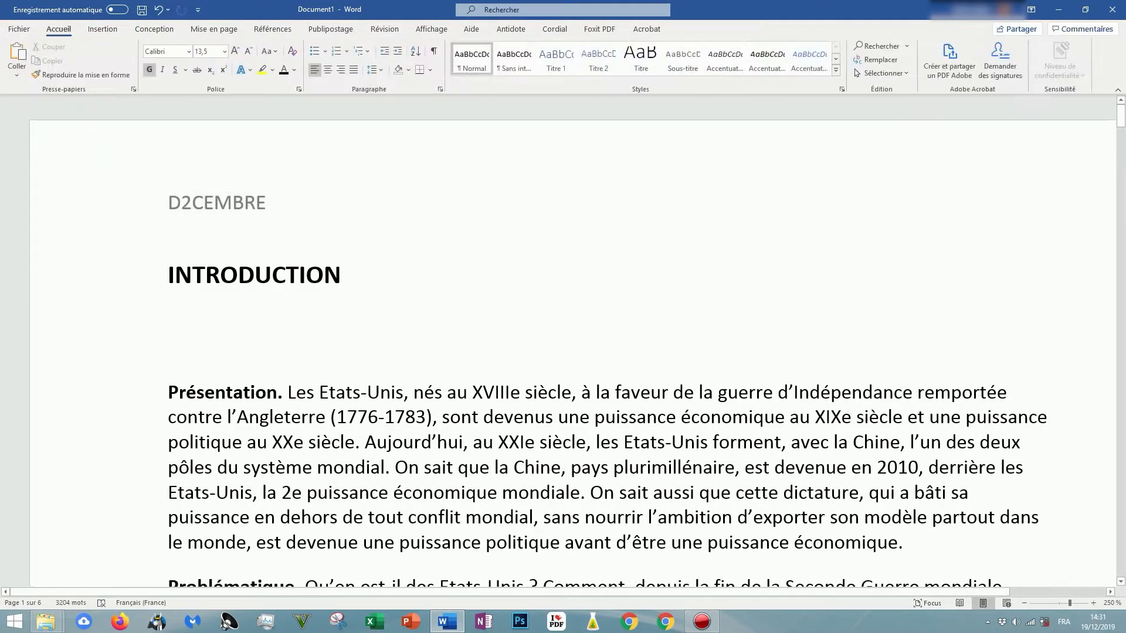
# - Examine the headers and footers across the document's pages in the normal editing view
pyautogui.scroll(-9, 573, 352)
pyautogui.scroll(-12, 572, 352)
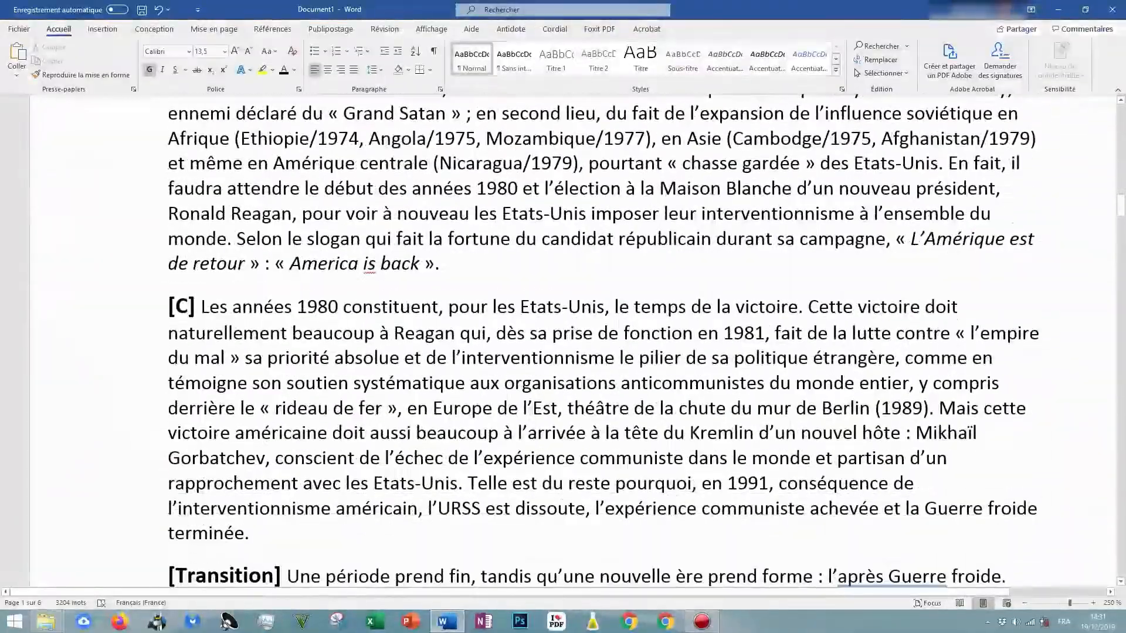
pyautogui.keyDown('ctrl'); pyautogui.scroll(-7, 572, 352); pyautogui.keyUp('ctrl')
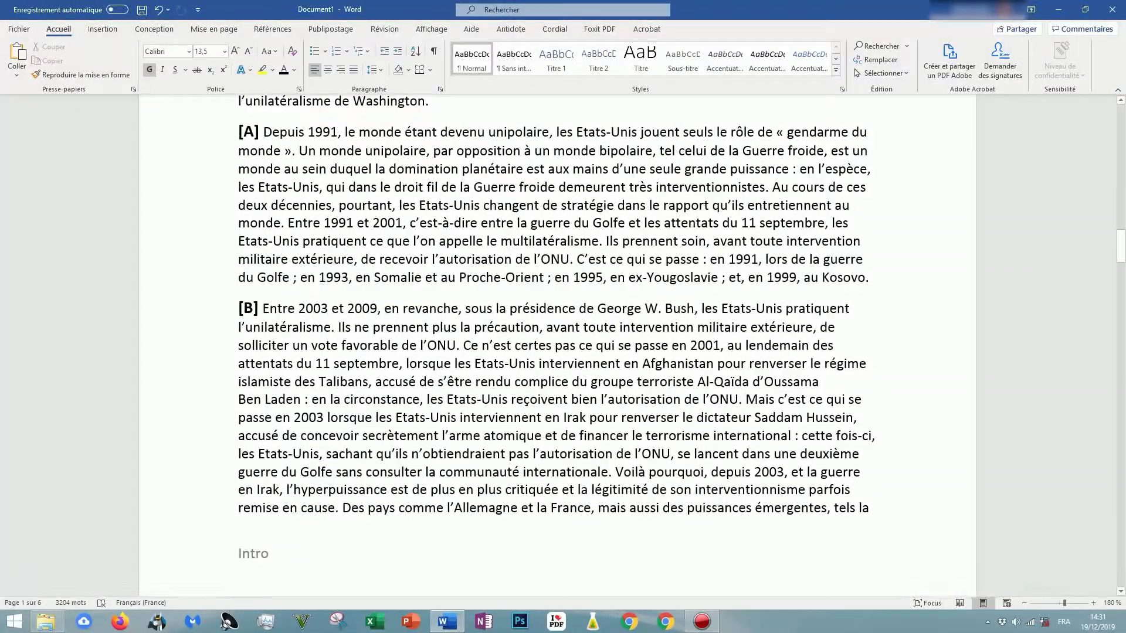
pyautogui.scroll(-5, 572, 352)
pyautogui.scroll(-8, 572, 352)
pyautogui.scroll(18, 572, 352)
pyautogui.scroll(15, 572, 352)
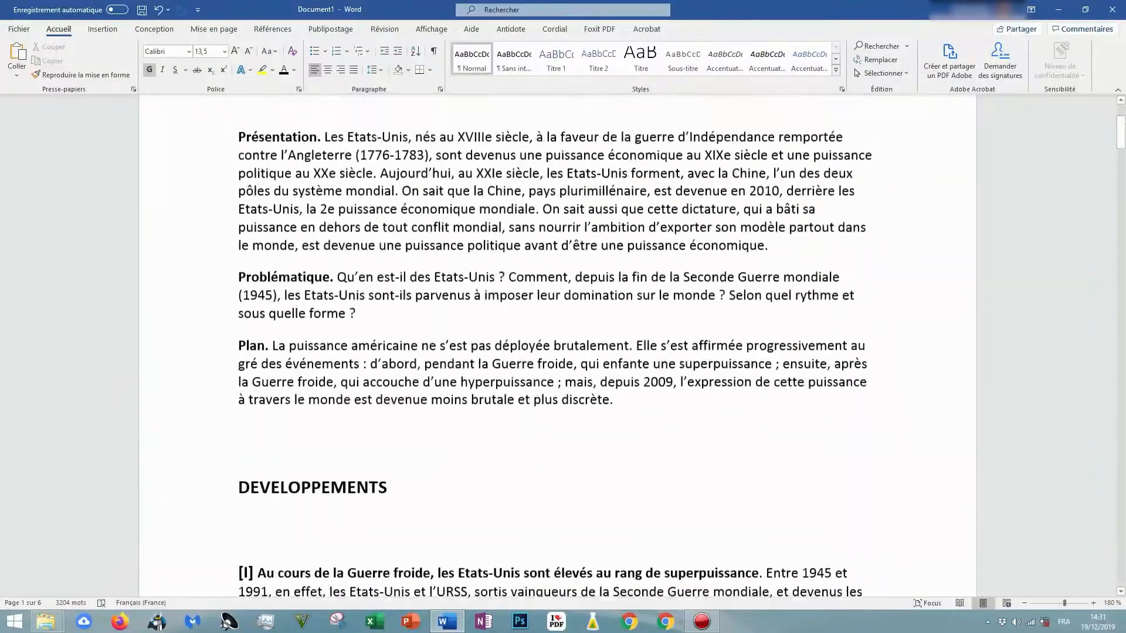
# - Reopen the first page's header and delete the text "D2CEMBRE" from it
pyautogui.doubleClick(246, 172)
pyautogui.moveTo(238, 171); pyautogui.dragTo(309, 172)
pyautogui.press('BackSpace')
pyautogui.scroll(-6, 558, 346)
pyautogui.scroll(7, 558, 346)
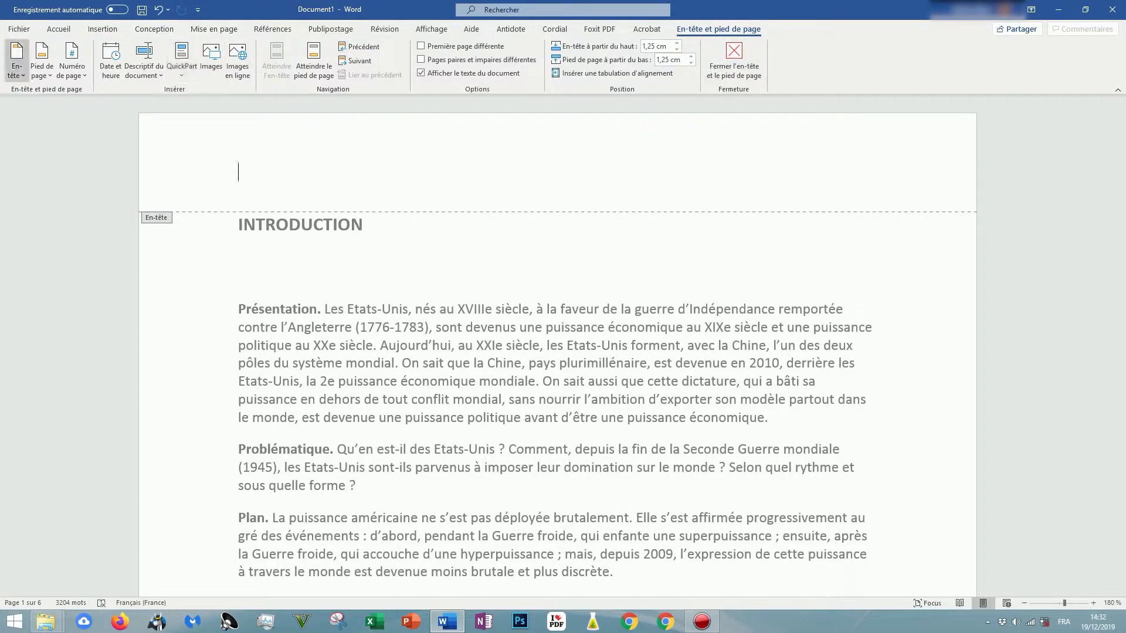
# - Insert the built-in "Vide (3 colonnes)" header and select its first "[Tapez ici]" placeholder
pyautogui.click(17, 59)
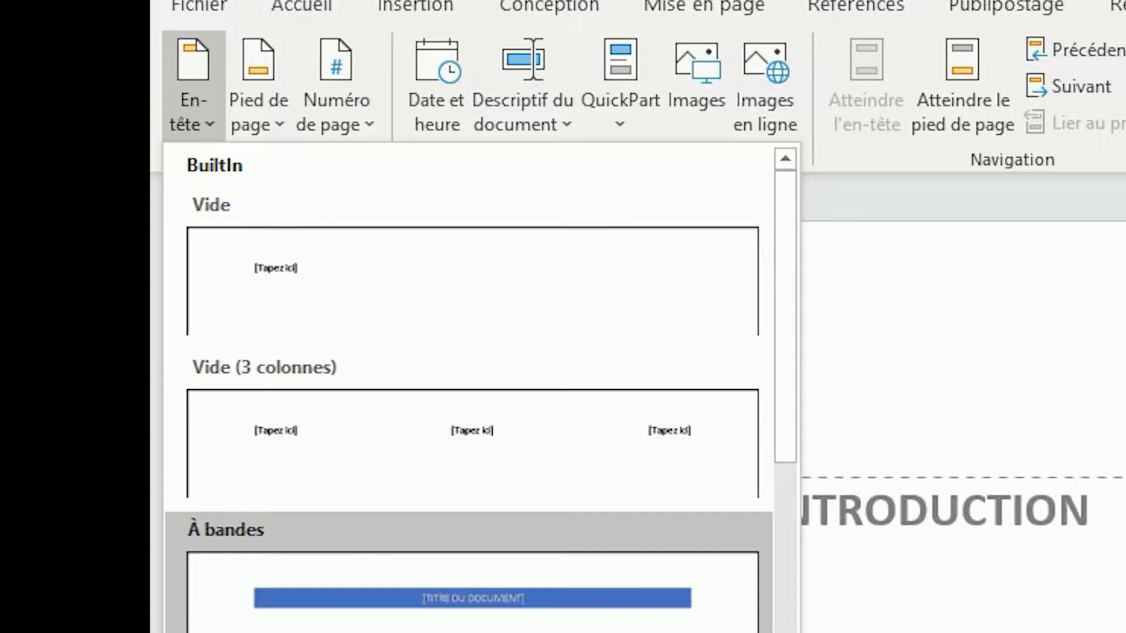
pyautogui.click(375, 469)
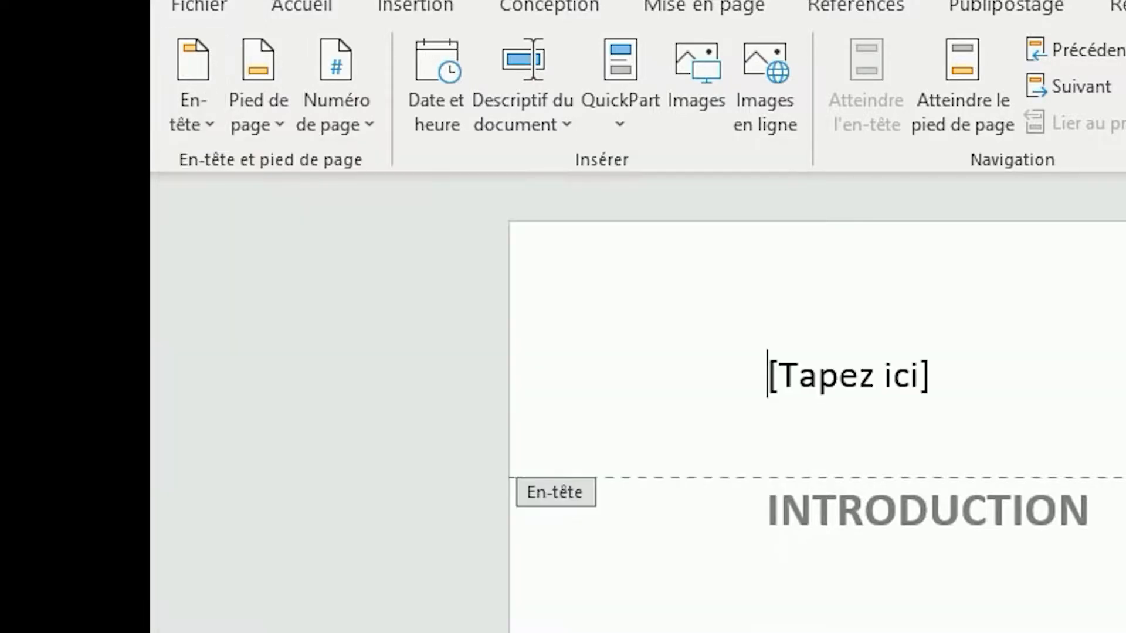
pyautogui.click(846, 374)
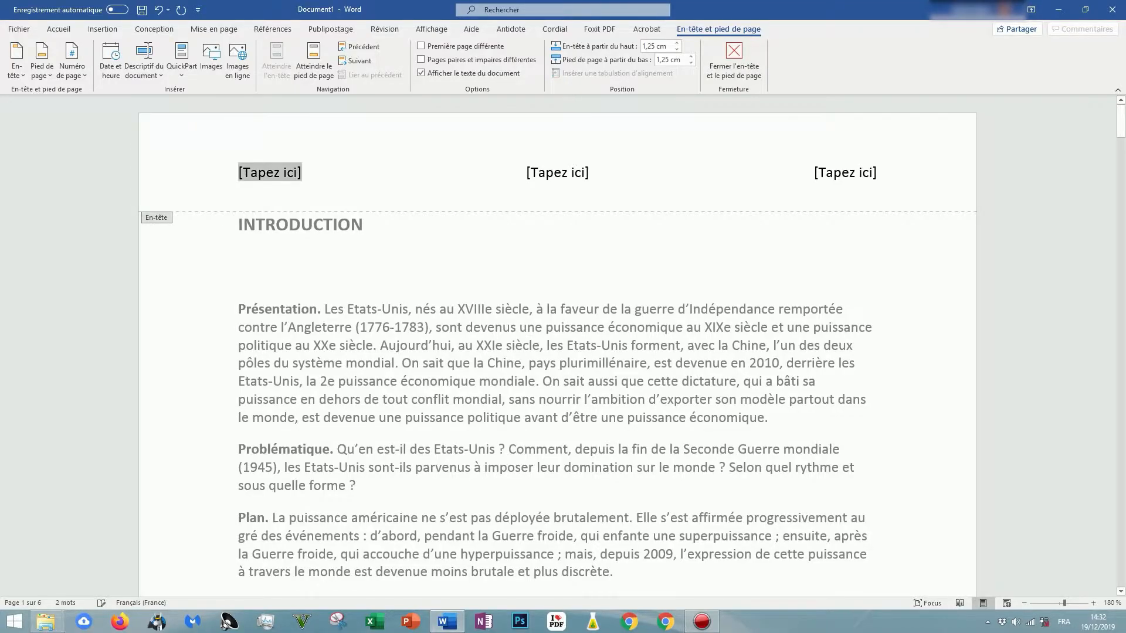
pyautogui.scroll(-20, 557, 346)
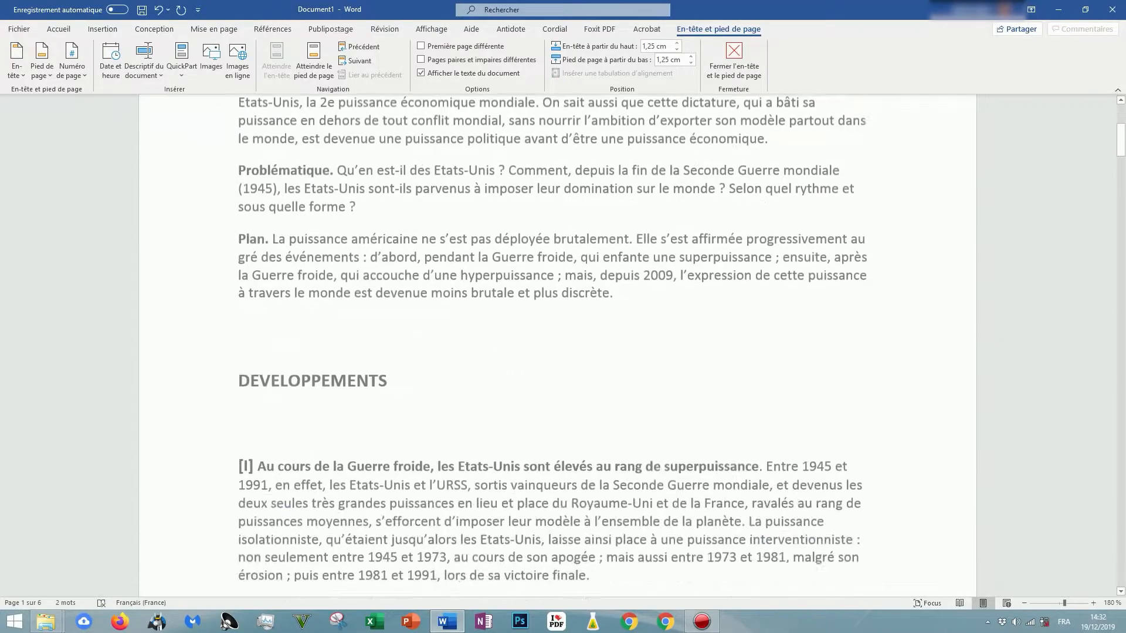
pyautogui.scroll(10, 557, 346)
pyautogui.scroll(15, 557, 345)
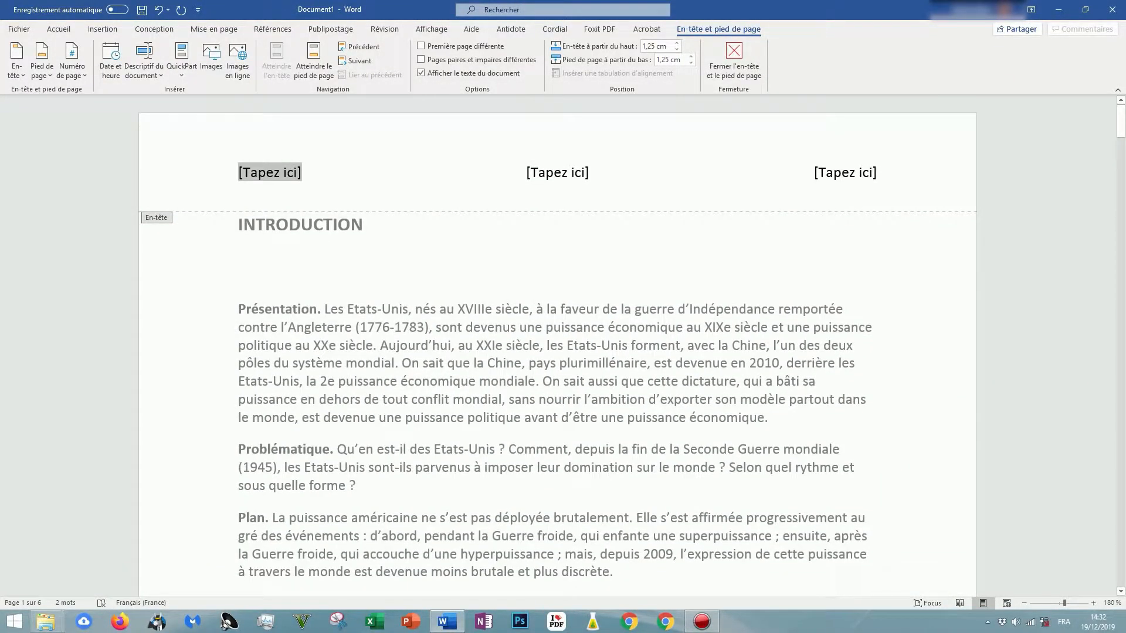
pyautogui.click(302, 172)
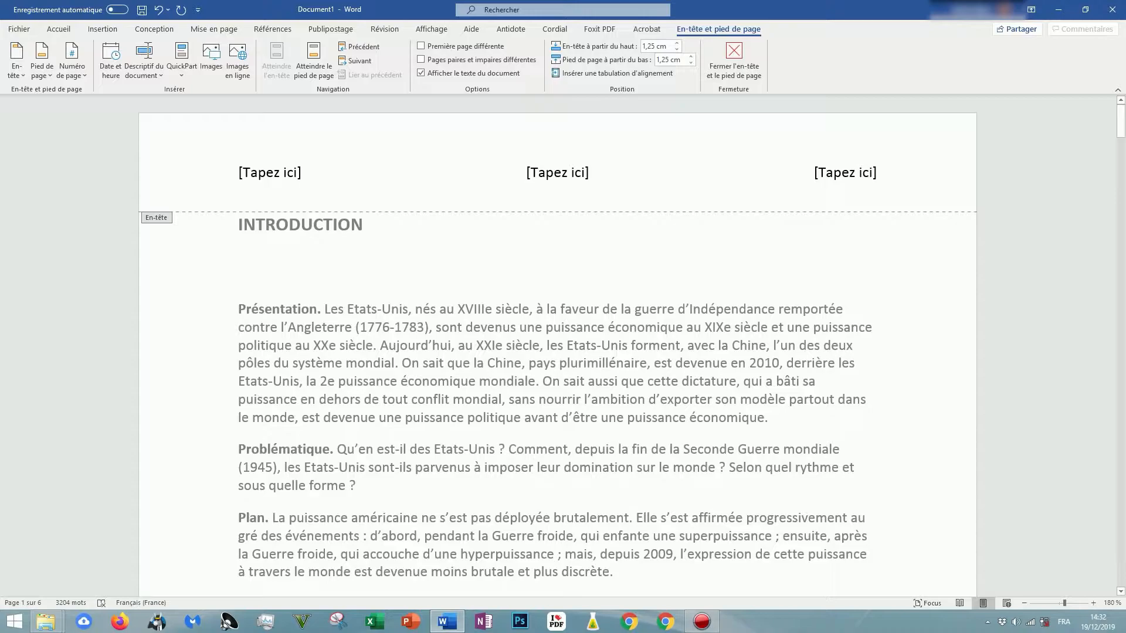
pyautogui.press('Tab')
pyautogui.press('Tab')
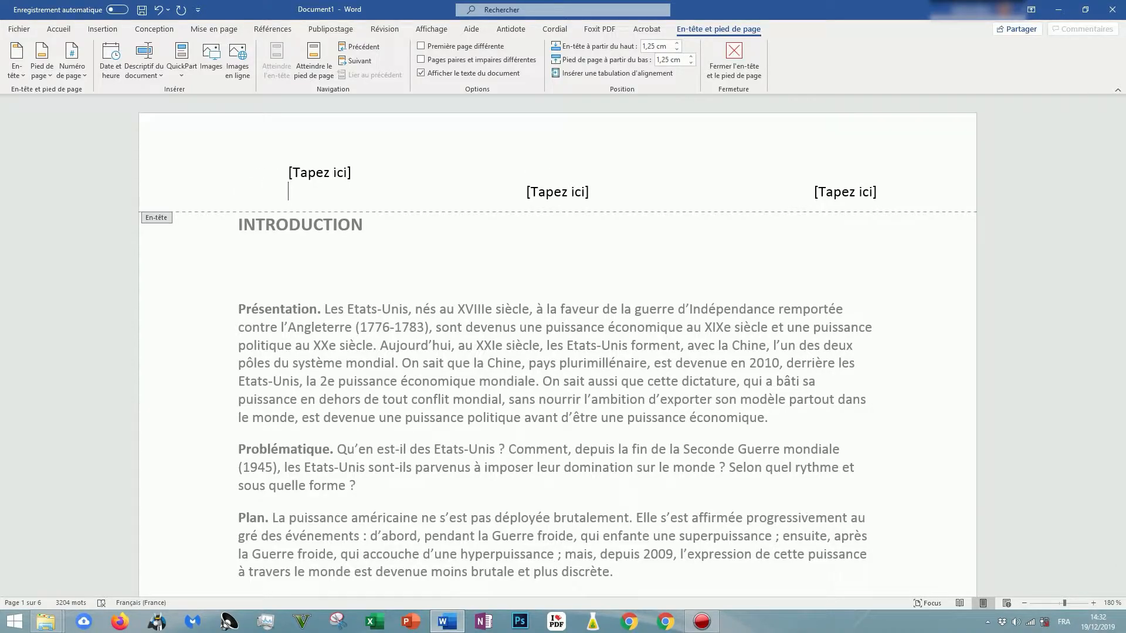
pyautogui.hotkey('ctrl', 'z')
pyautogui.hotkey('ctrl', 'z')
# - Replace the first "[Tapez ici]" placeholder of the three-column header with "19/12"
pyautogui.click(557, 173)
pyautogui.click(590, 172)
pyautogui.press('Left')
pyautogui.press('Left')
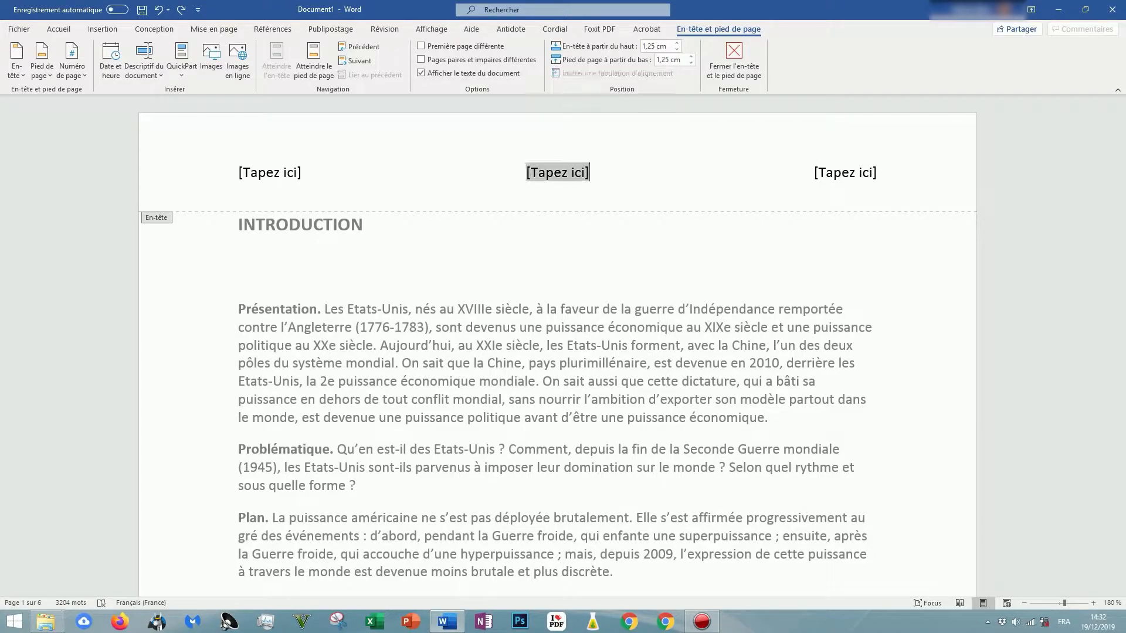
pyautogui.press('Left')
pyautogui.press('Left')
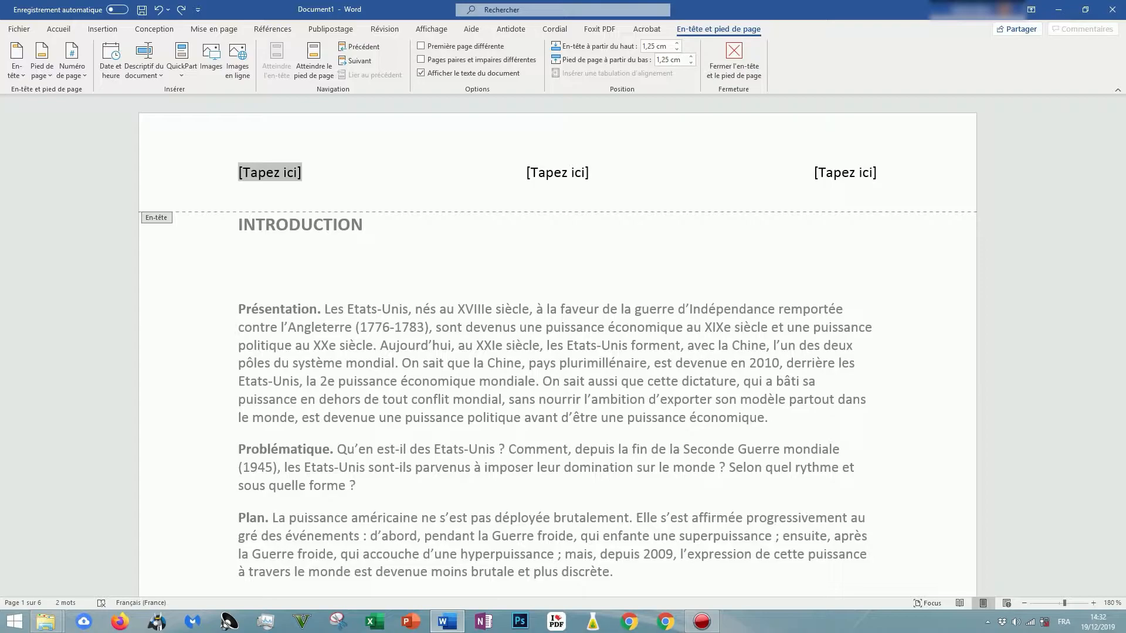
pyautogui.write('19')
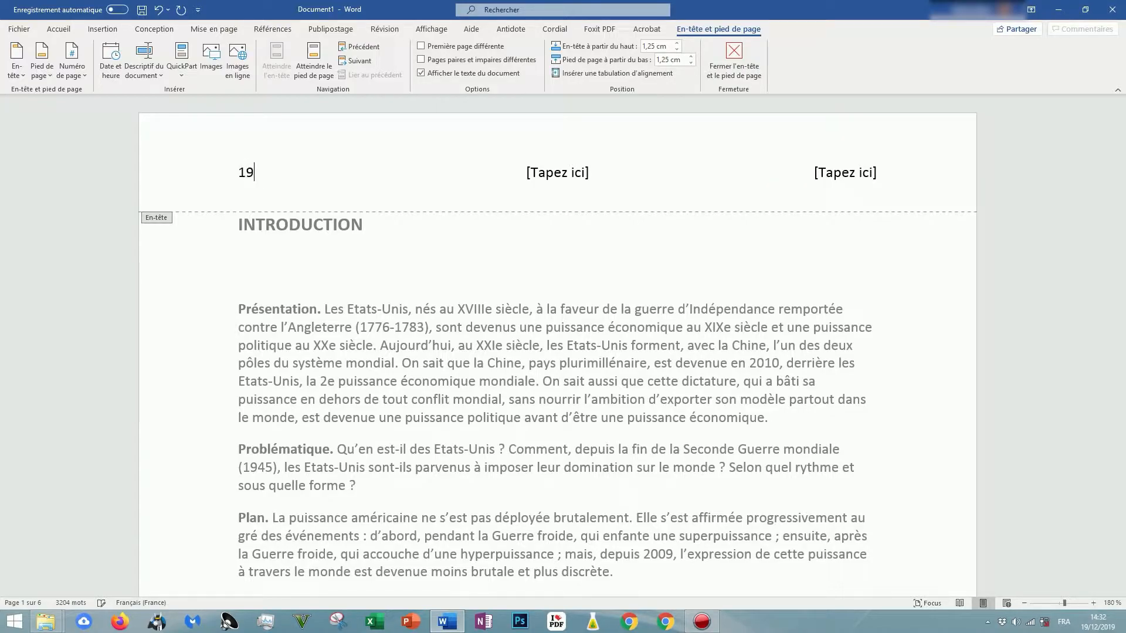
pyautogui.write('/12')
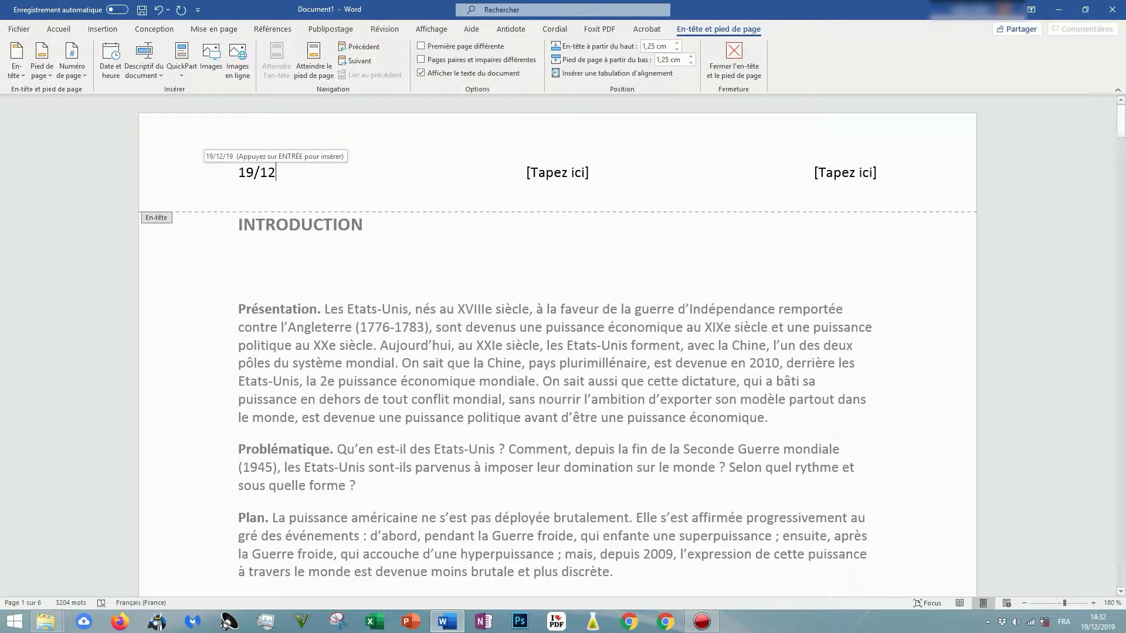
# - Fill the header's middle placeholder with "numero de page" and its last placeholder with "intro"
pyautogui.click(558, 173)
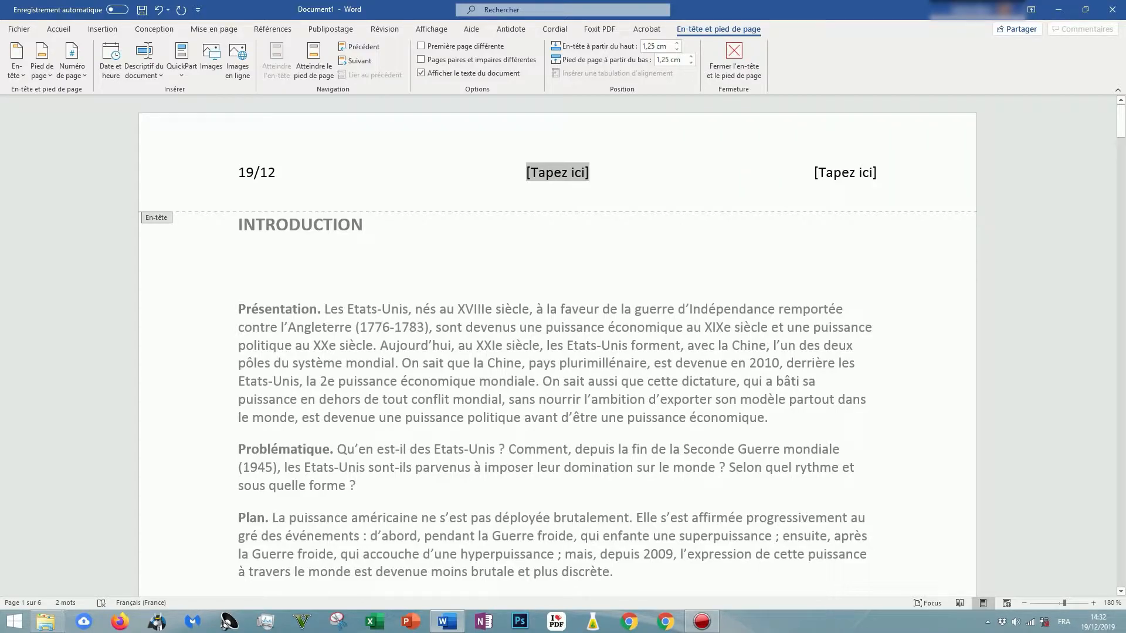
pyautogui.write('n')
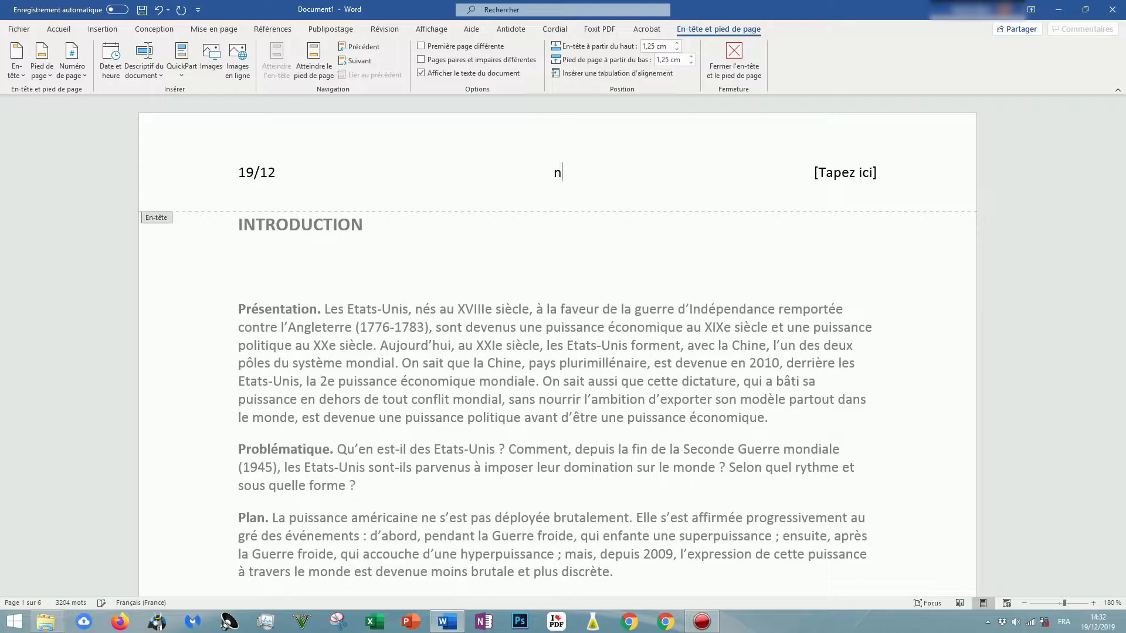
pyautogui.write('umero de page')
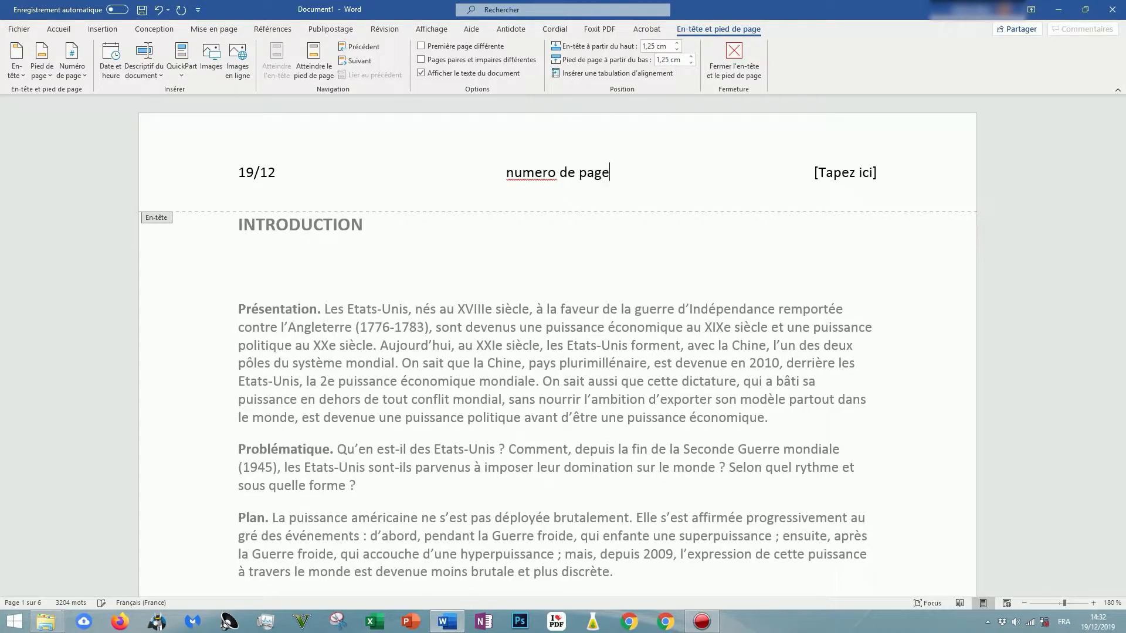
pyautogui.click(845, 172)
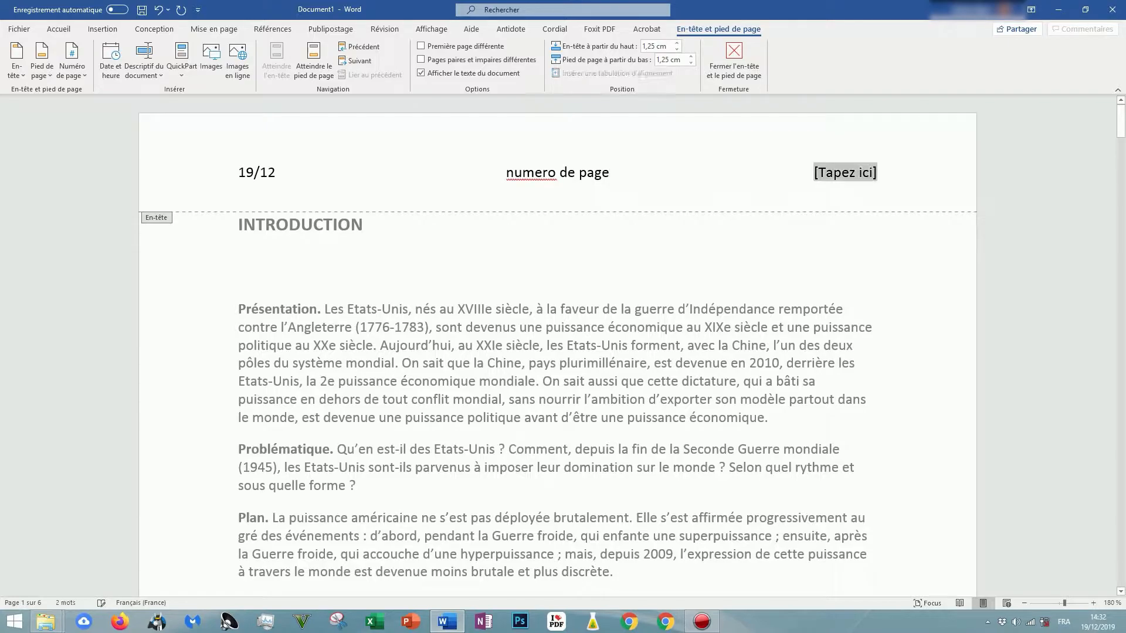
pyautogui.write('intro')
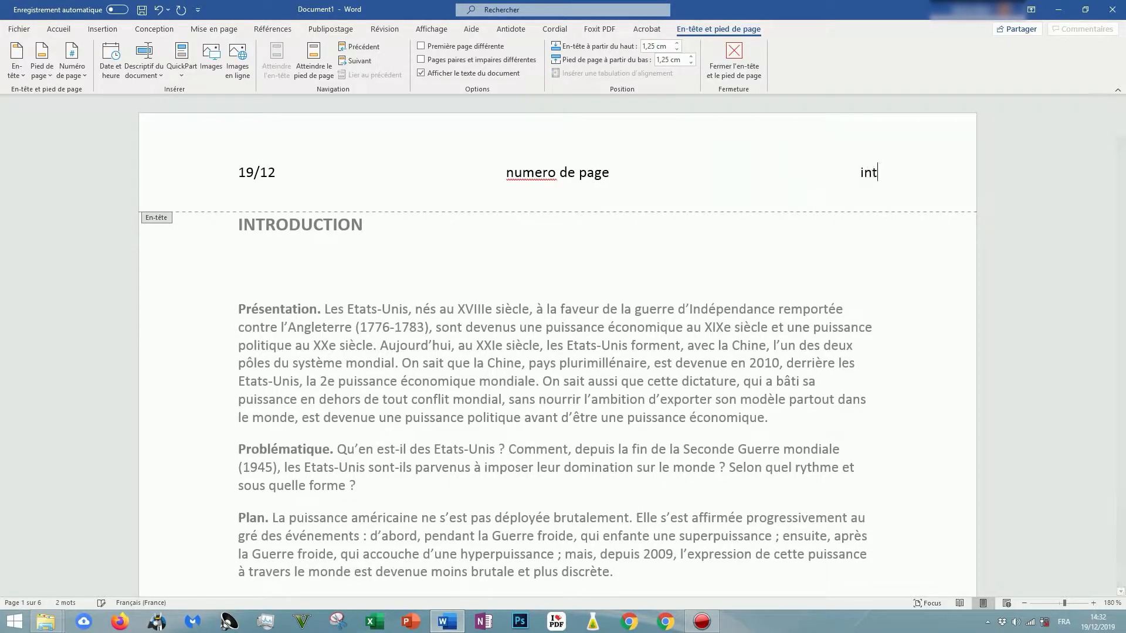
# - Replace the first page's "Intro" footer with the built-in three-column footer and enter "developpement" in its middle placeholder
pyautogui.scroll(-1, 557, 346)
pyautogui.scroll(-14, 557, 346)
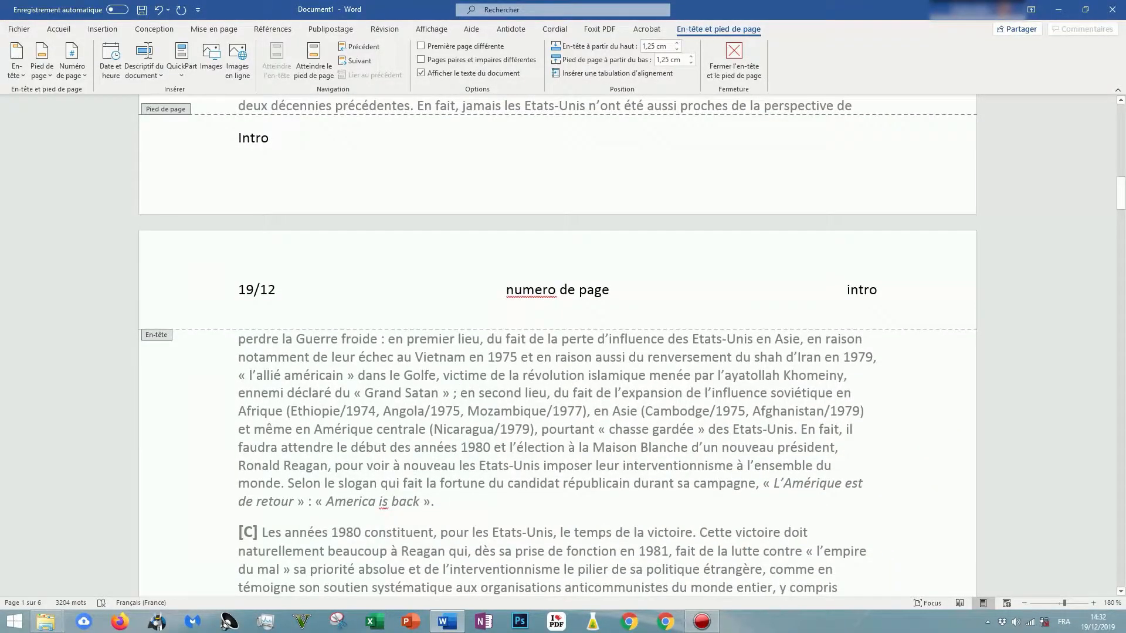
pyautogui.scroll(4, 557, 346)
pyautogui.scroll(-6, 557, 346)
pyautogui.scroll(5, 557, 345)
pyautogui.scroll(8, 557, 346)
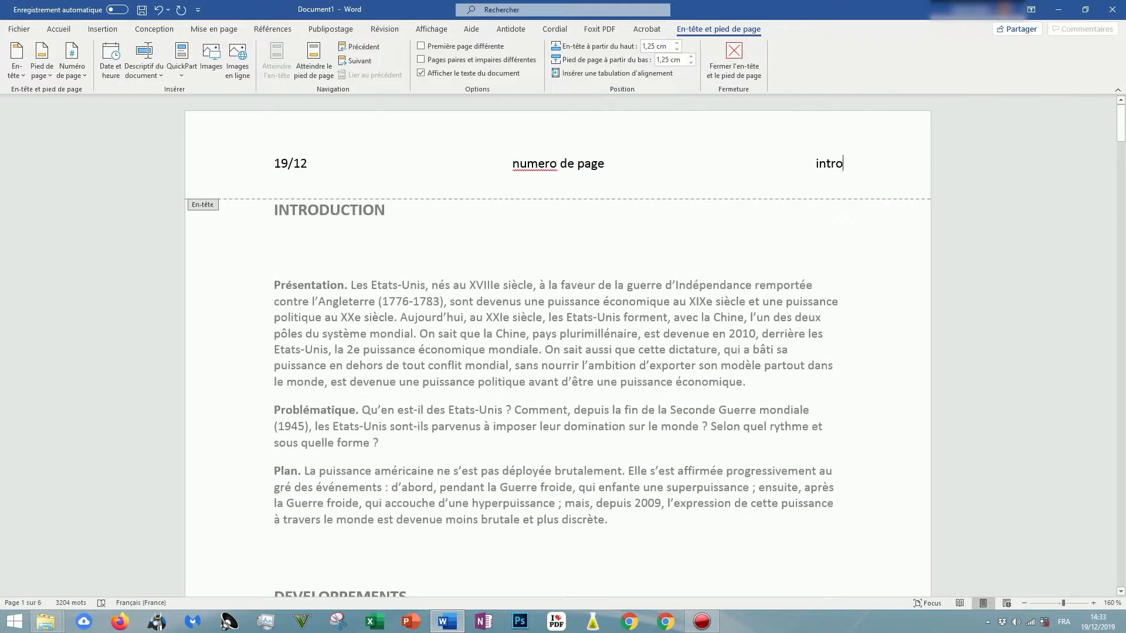
pyautogui.scroll(-8, 557, 345)
pyautogui.click(306, 438)
pyautogui.moveTo(306, 437); pyautogui.dragTo(188, 436)
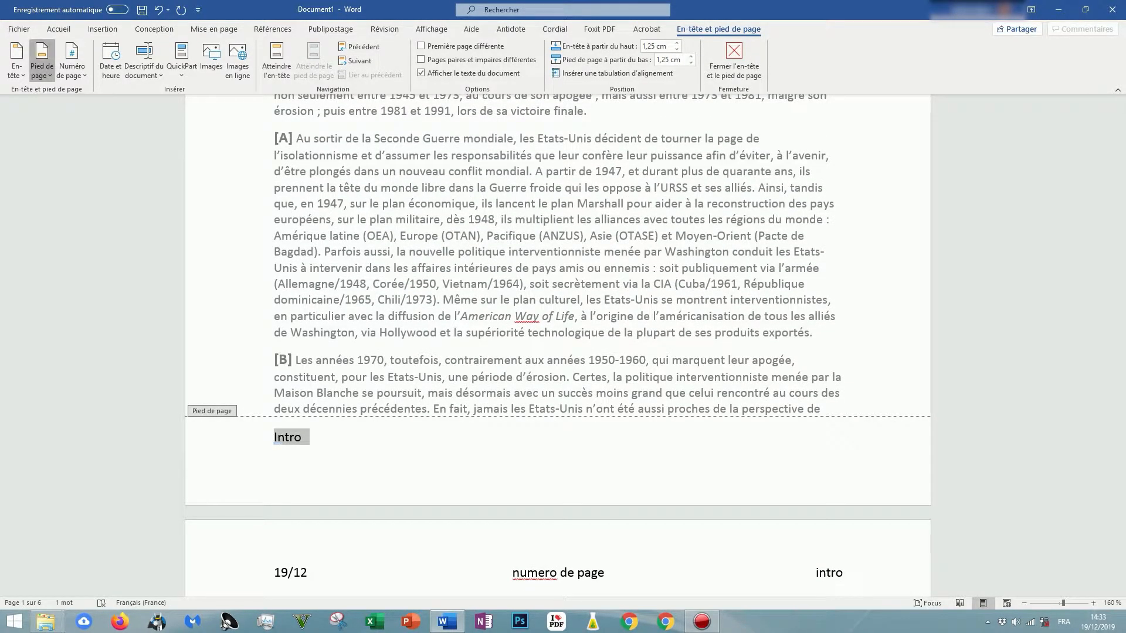
pyautogui.click(42, 62)
pyautogui.click(135, 264)
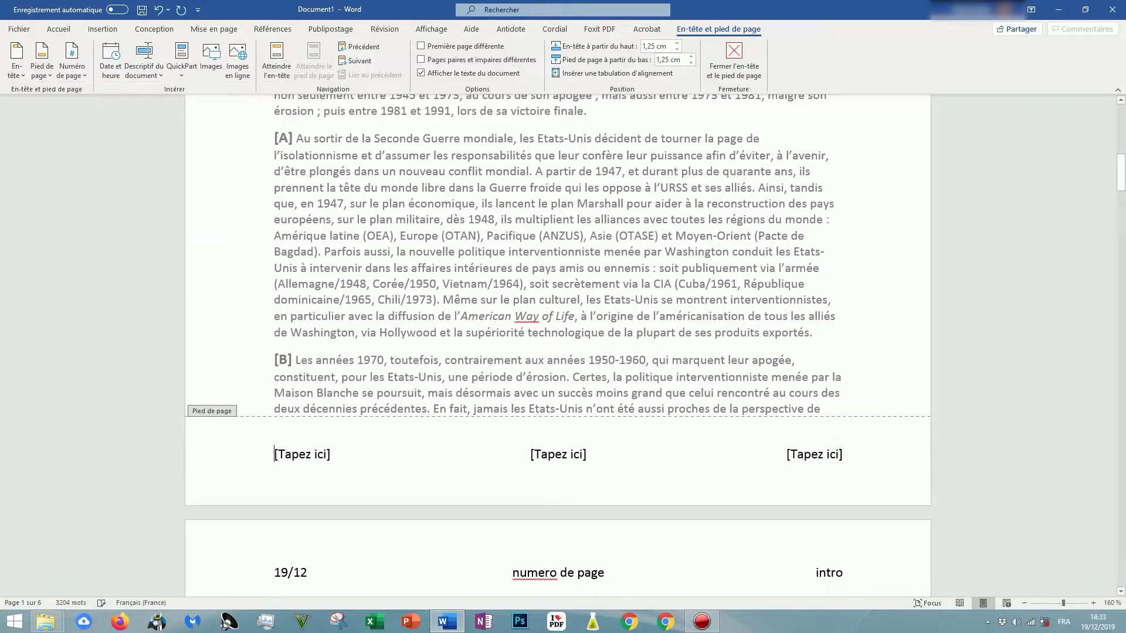
pyautogui.click(558, 454)
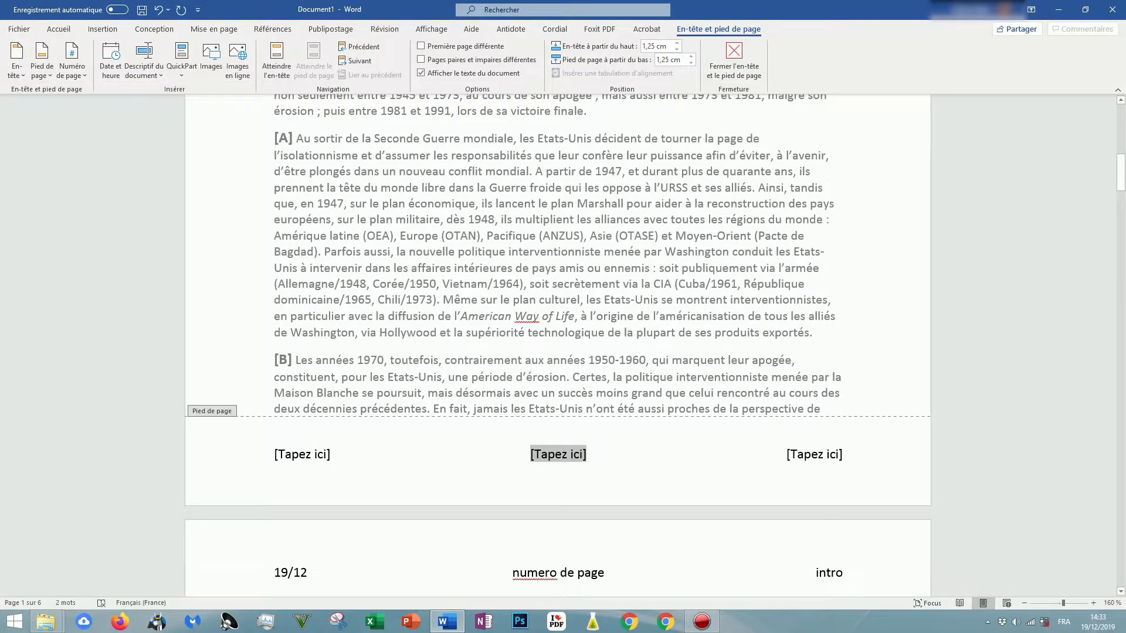
pyautogui.write('developpement')
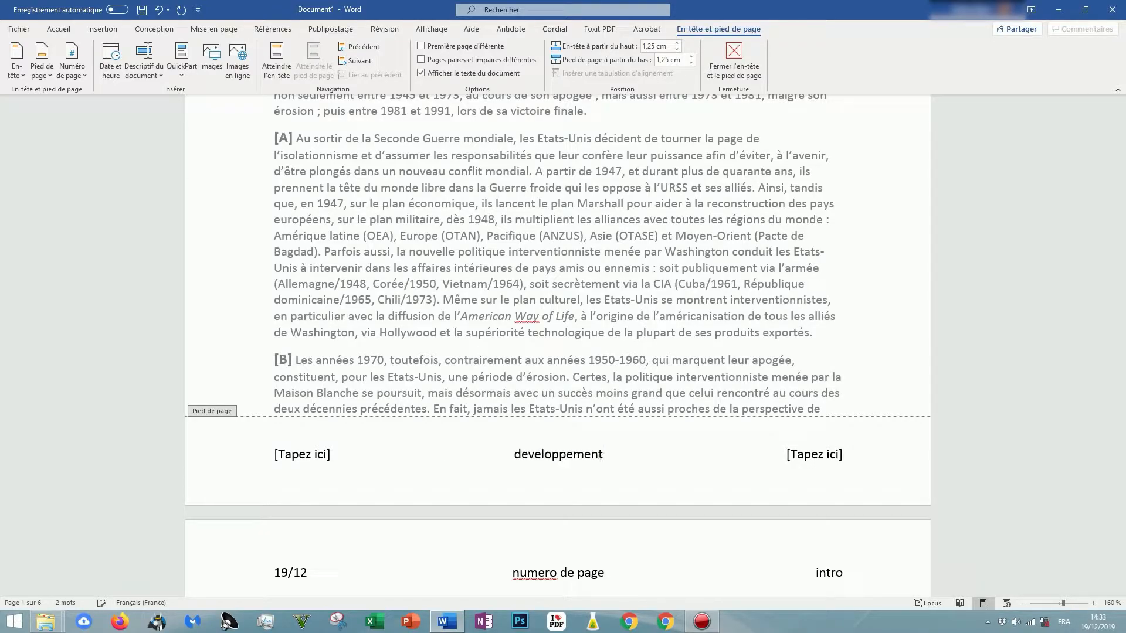
# - Review the page number position options and place the insertion point before "de page" in the first page's header
pyautogui.scroll(-15, 558, 346)
pyautogui.scroll(15, 558, 346)
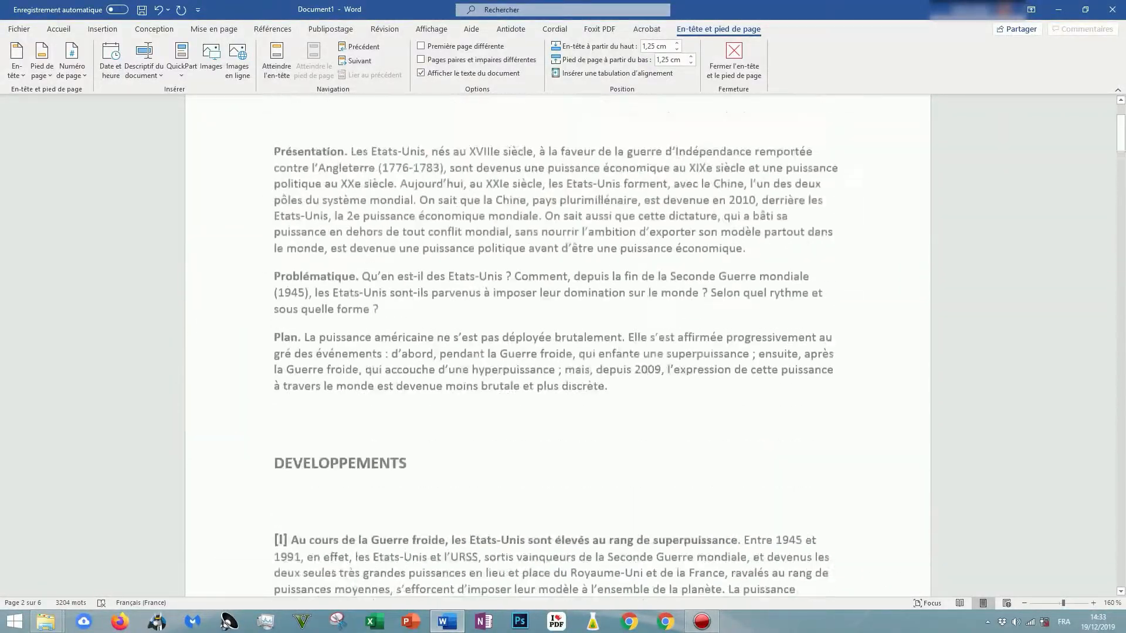
pyautogui.scroll(4, 558, 346)
pyautogui.click(72, 70)
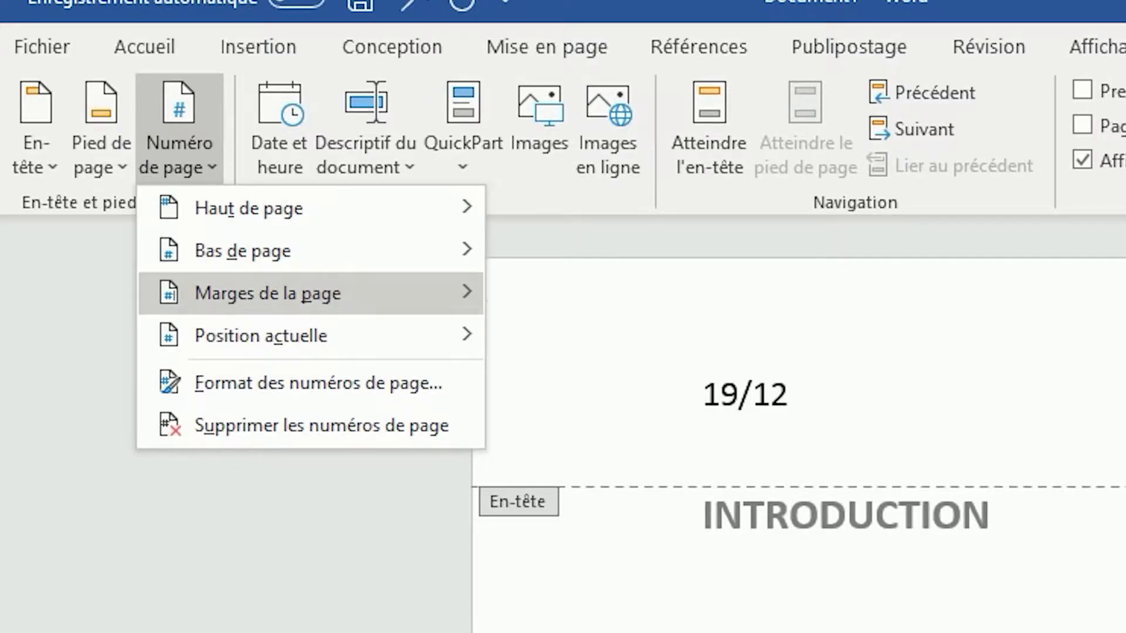
pyautogui.moveTo(267, 294)
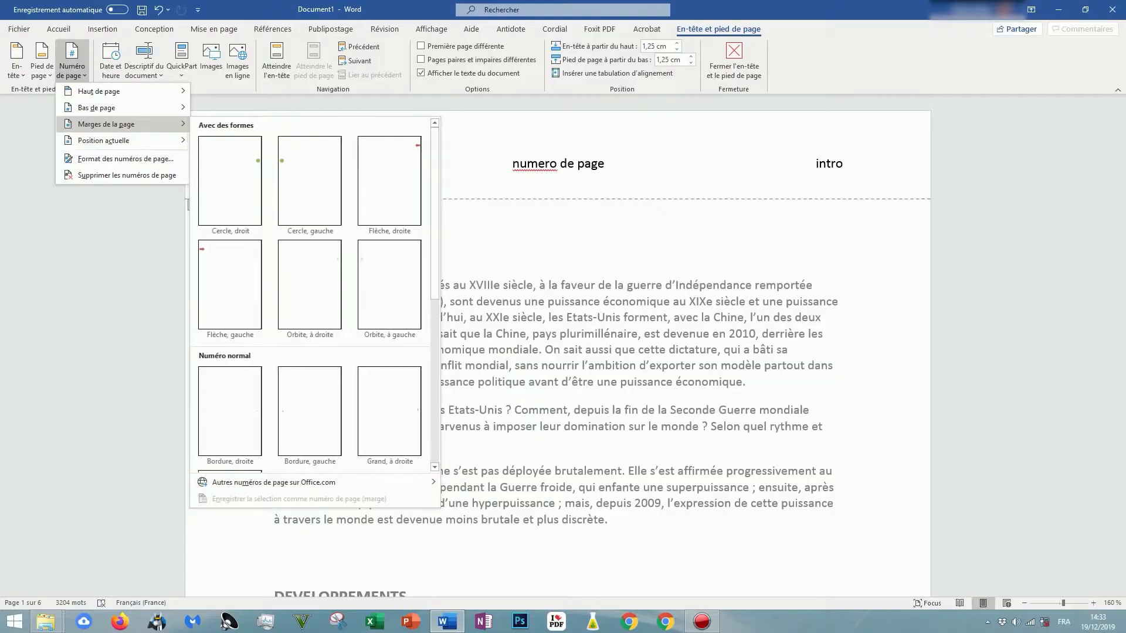
pyautogui.click(584, 163)
pyautogui.moveTo(843, 164); pyautogui.dragTo(584, 163)
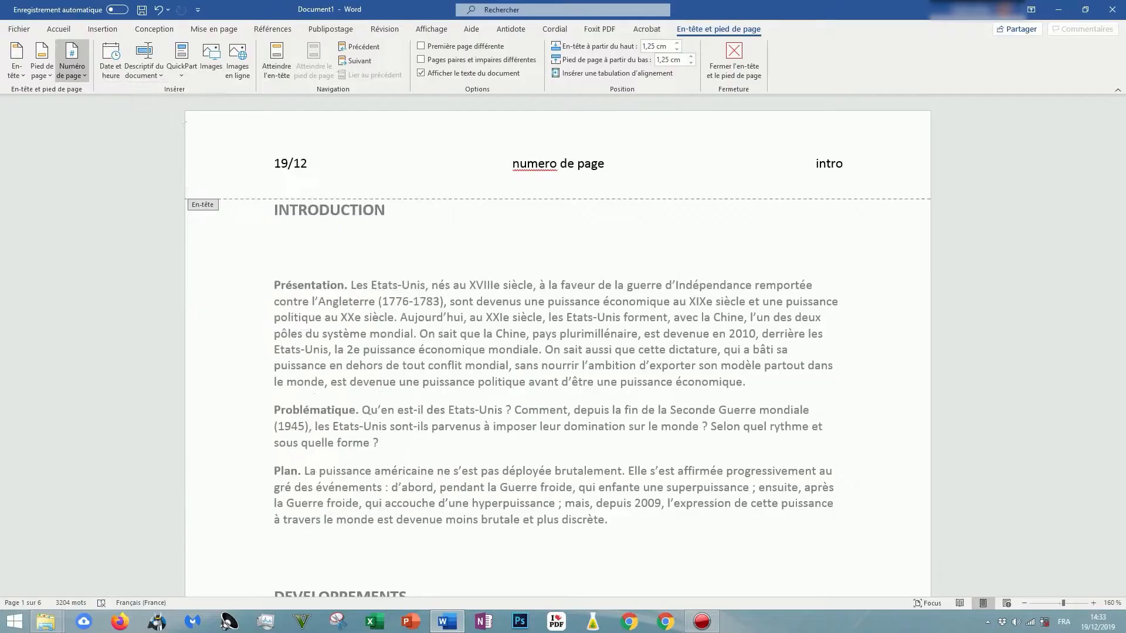
pyautogui.click(584, 163)
pyautogui.click(598, 163)
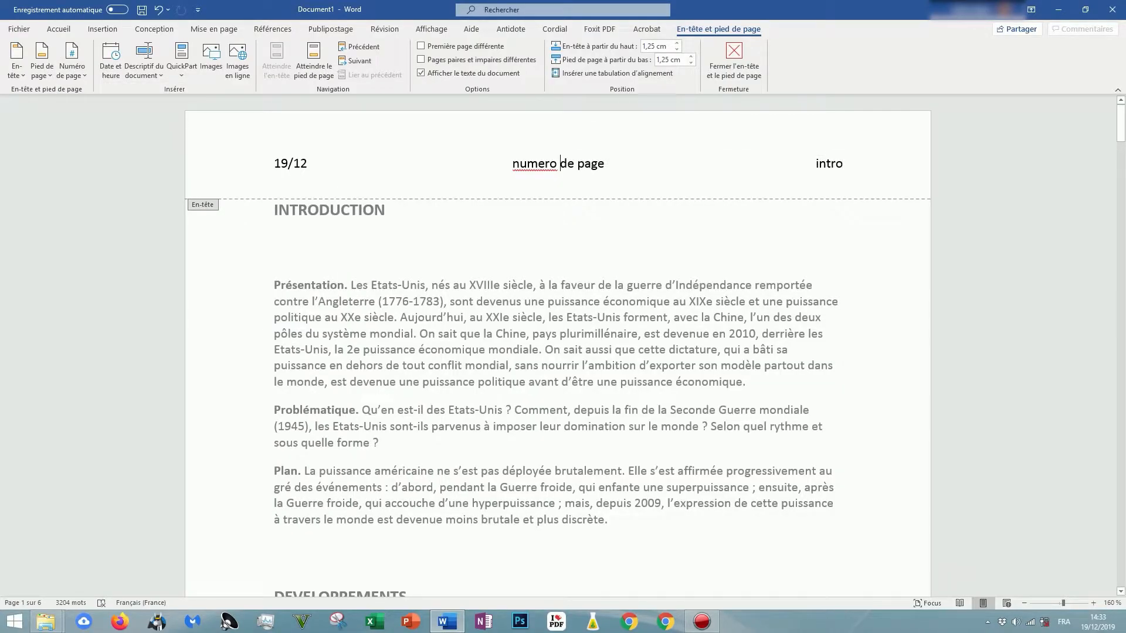
# - Try inserting a centred page number at the bottom of the page, and undo the insertion
pyautogui.click(72, 59)
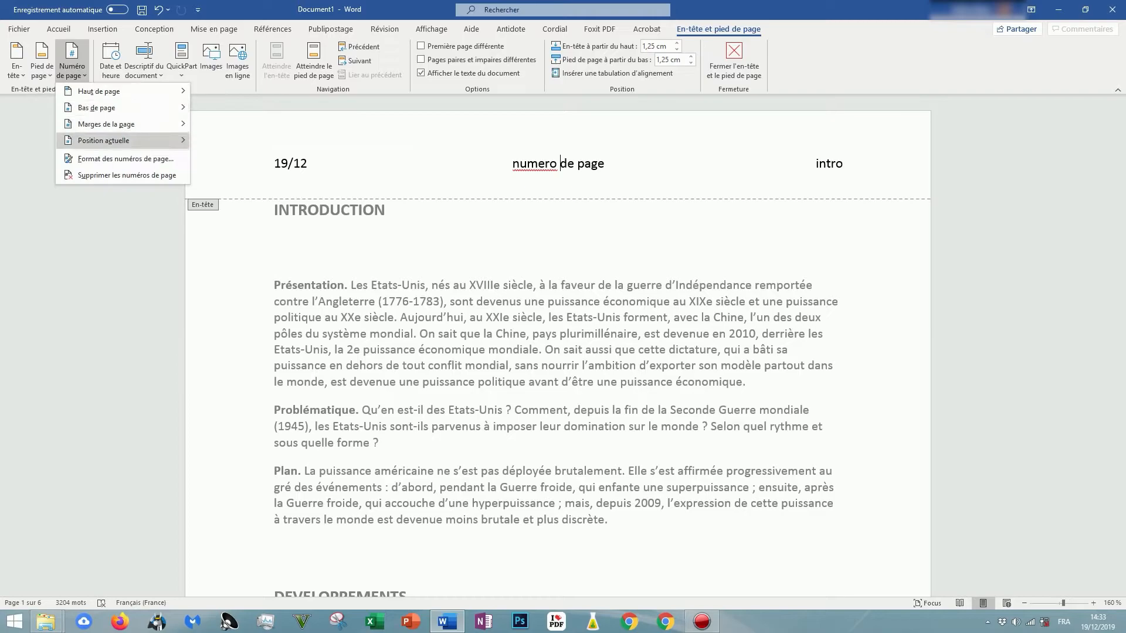
pyautogui.moveTo(97, 107)
pyautogui.click(305, 217)
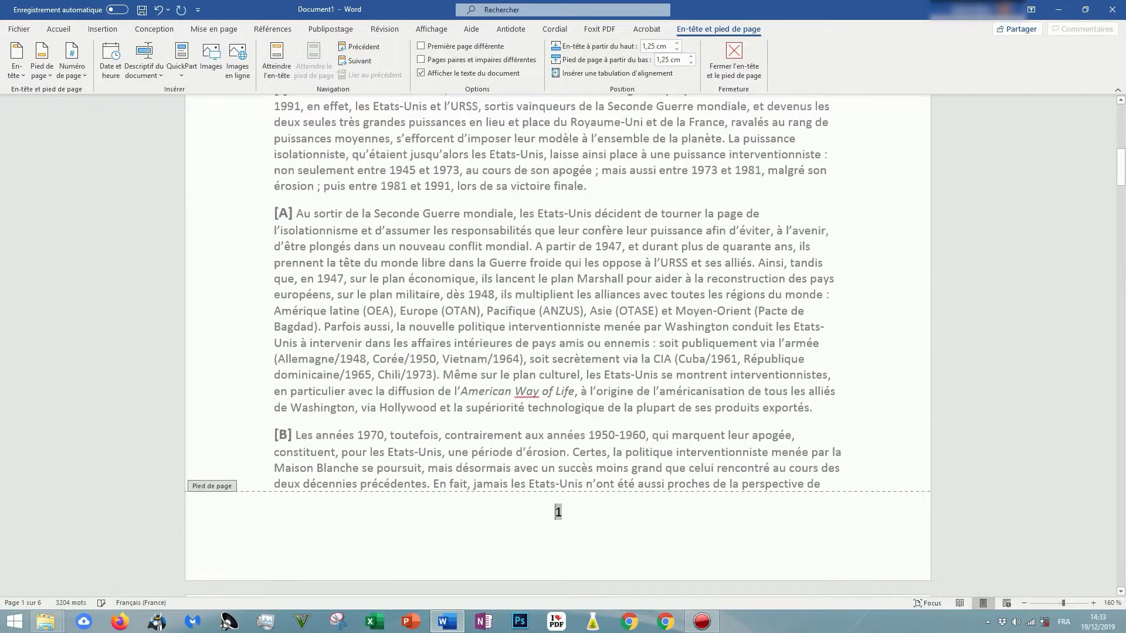
pyautogui.hotkey('ctrl', 'z')
pyautogui.scroll(3, 557, 346)
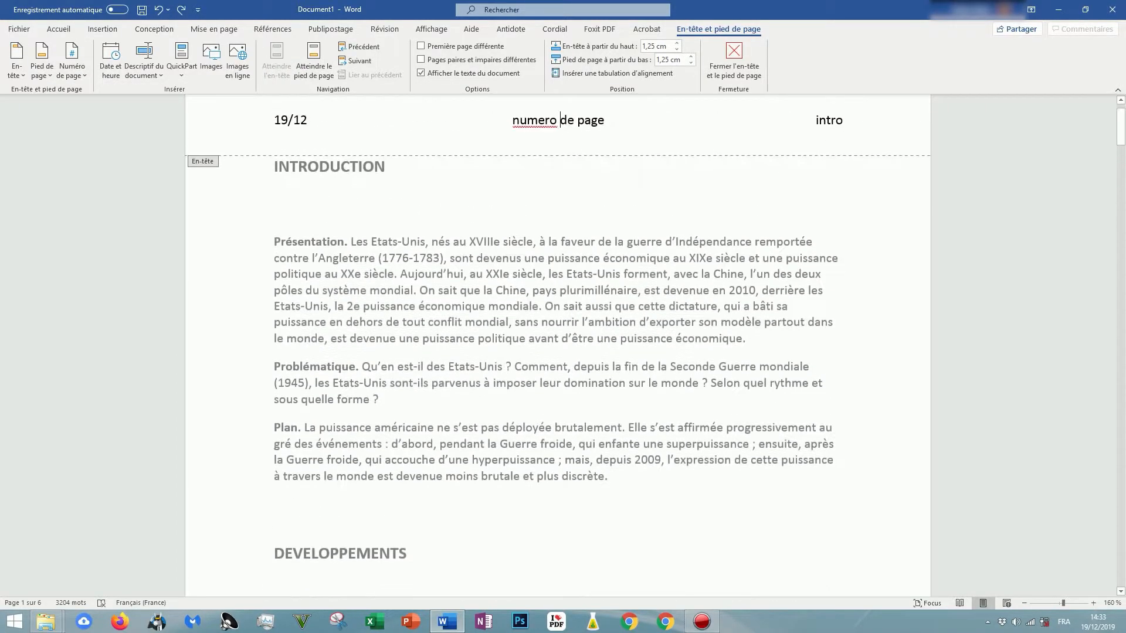
# - Insert a "Numéro normal" page number at the current position in the header's middle text
pyautogui.click(72, 58)
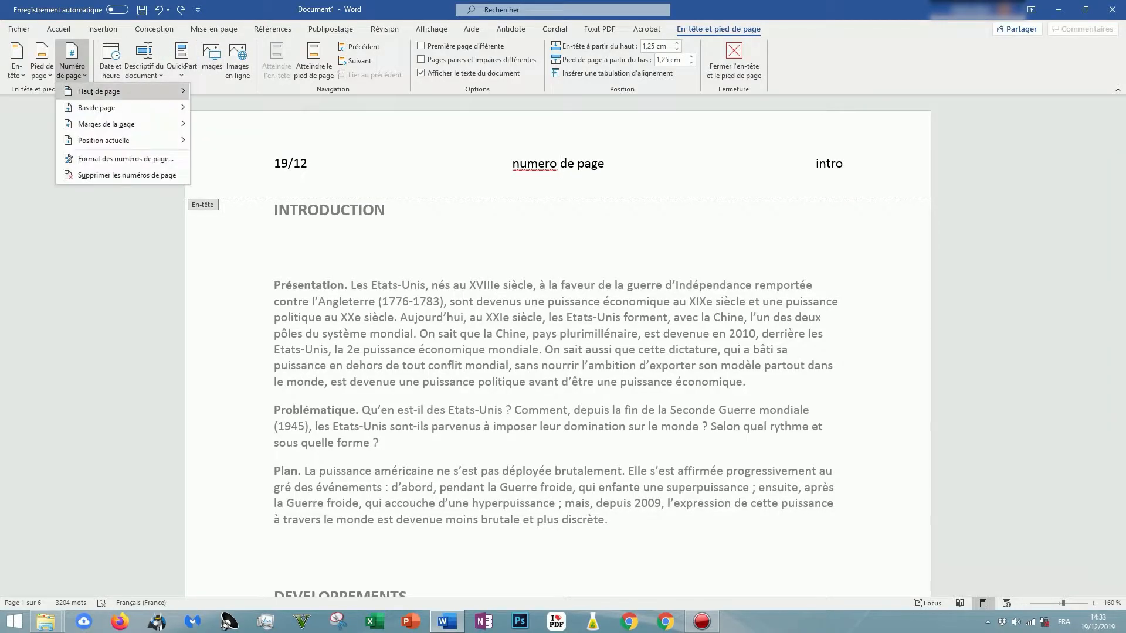
pyautogui.moveTo(103, 140)
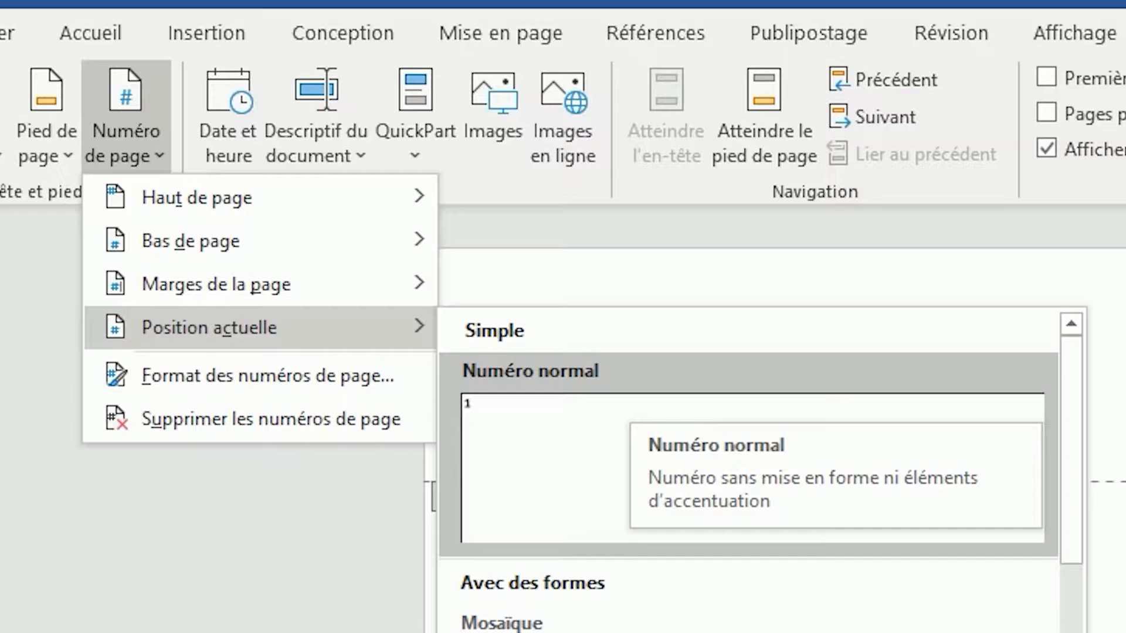
pyautogui.click(587, 445)
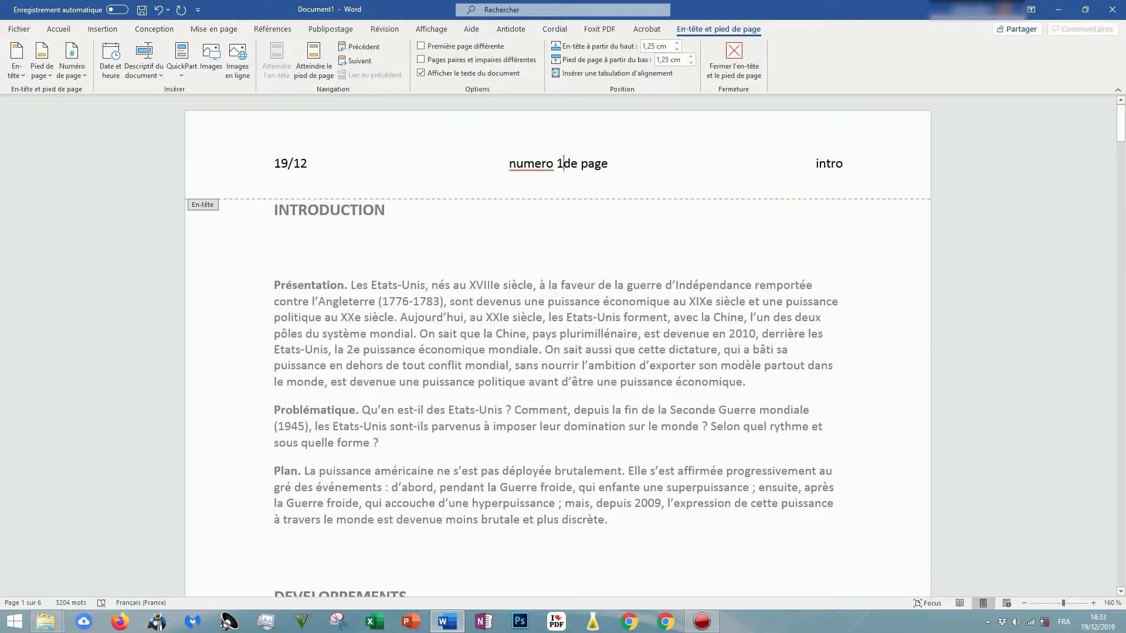
# - Delete the words "numero" and "de page" around the header's page number, keeping only the number
pyautogui.scroll(-15, 557, 352)
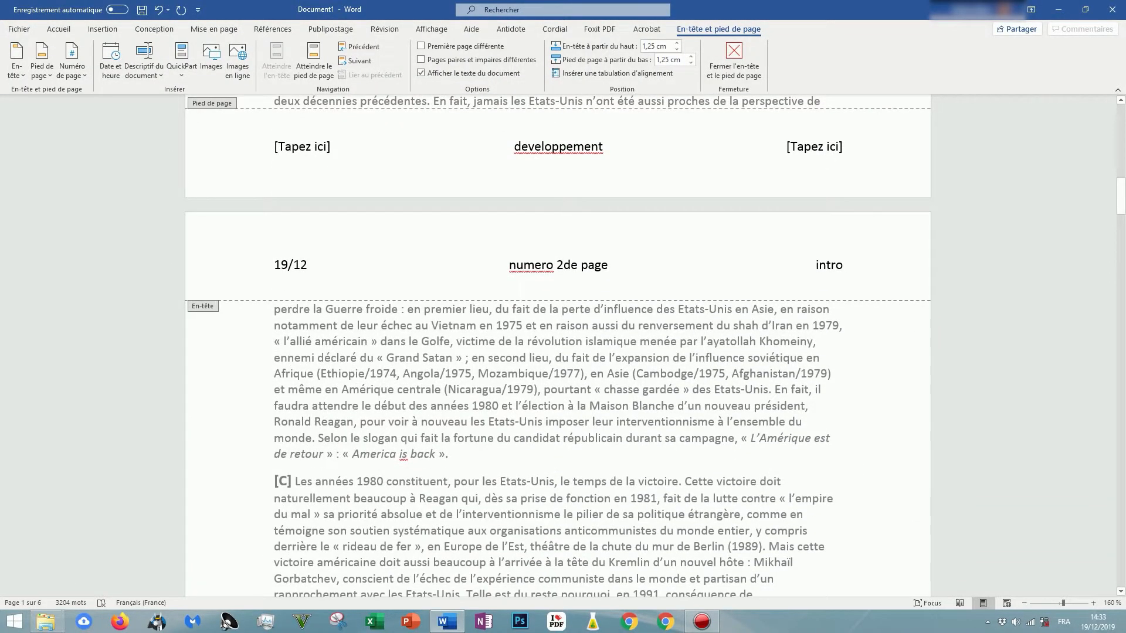
pyautogui.doubleClick(530, 265)
pyautogui.press('Delete')
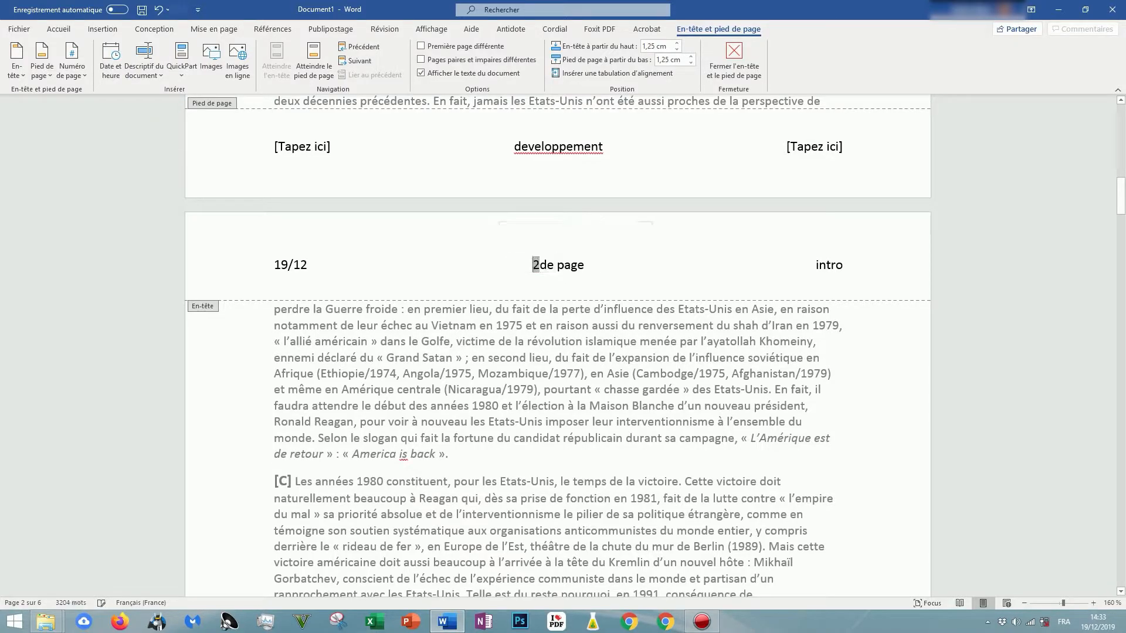
pyautogui.doubleClick(586, 265)
pyautogui.click(585, 265)
pyautogui.press('BackSpace')
pyautogui.press('BackSpace')
pyautogui.press('BackSpace')
pyautogui.press('BackSpace')
pyautogui.press('BackSpace')
pyautogui.press('BackSpace')
pyautogui.press('BackSpace')
# - Replace "19/12" in the first page's header with the date in the "jeudi 19 décembre 2019" format
pyautogui.scroll(-15, 557, 352)
pyautogui.scroll(-10, 557, 352)
pyautogui.scroll(15, 557, 352)
pyautogui.scroll(20, 557, 352)
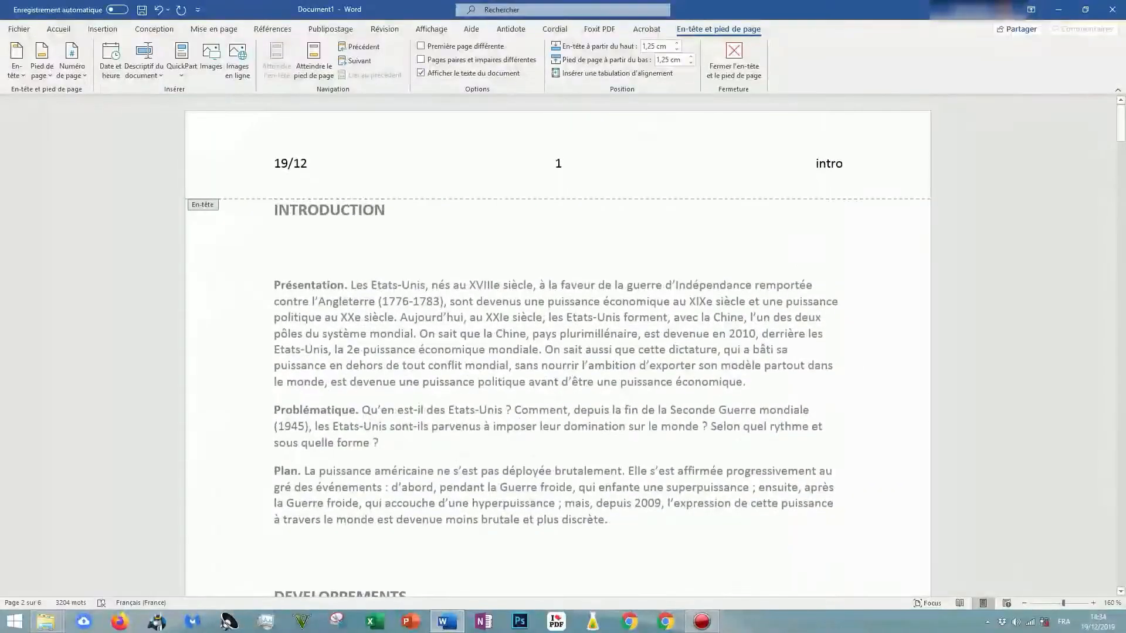
pyautogui.moveTo(293, 164); pyautogui.dragTo(293, 176)
pyautogui.click(293, 164)
pyautogui.press('Delete')
pyautogui.press('Delete')
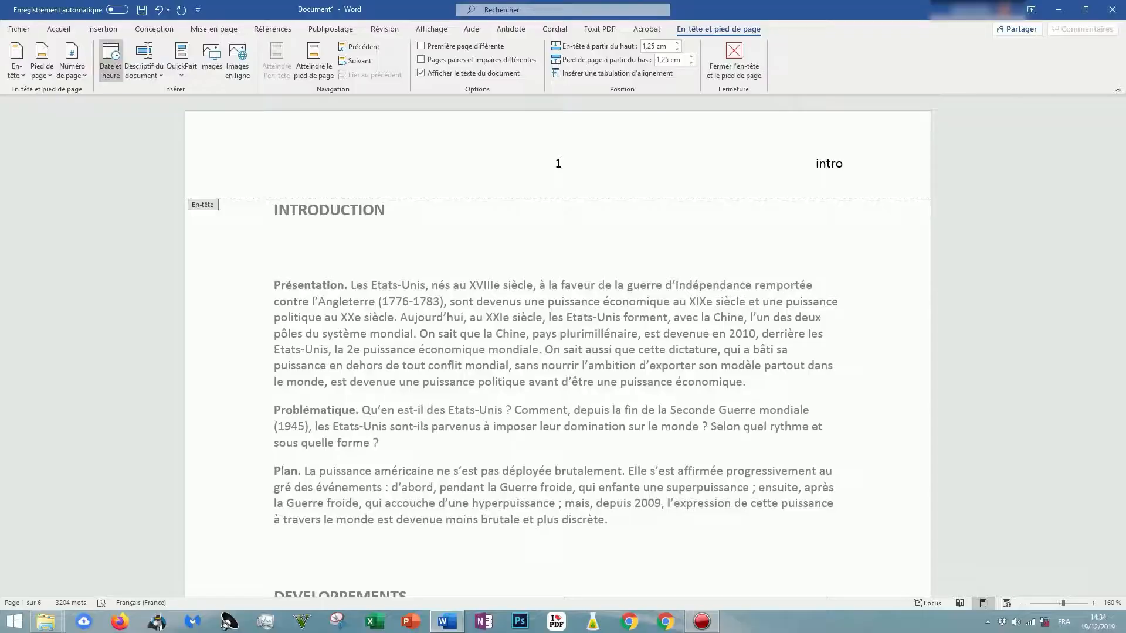
pyautogui.click(183, 234)
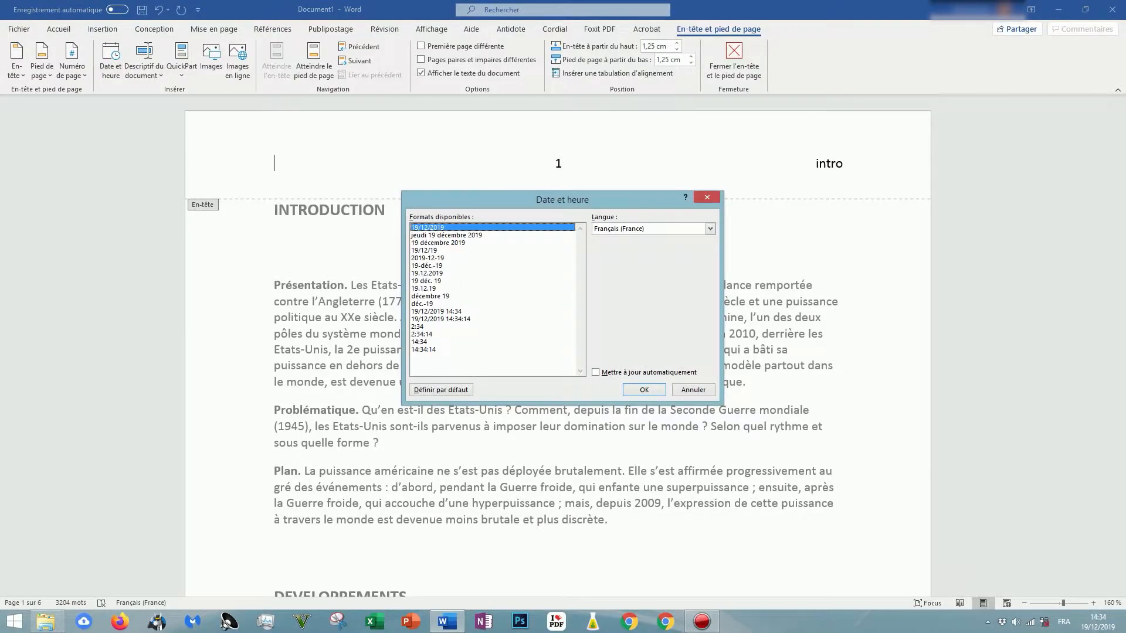
pyautogui.press('Down')
pyautogui.press('Return')
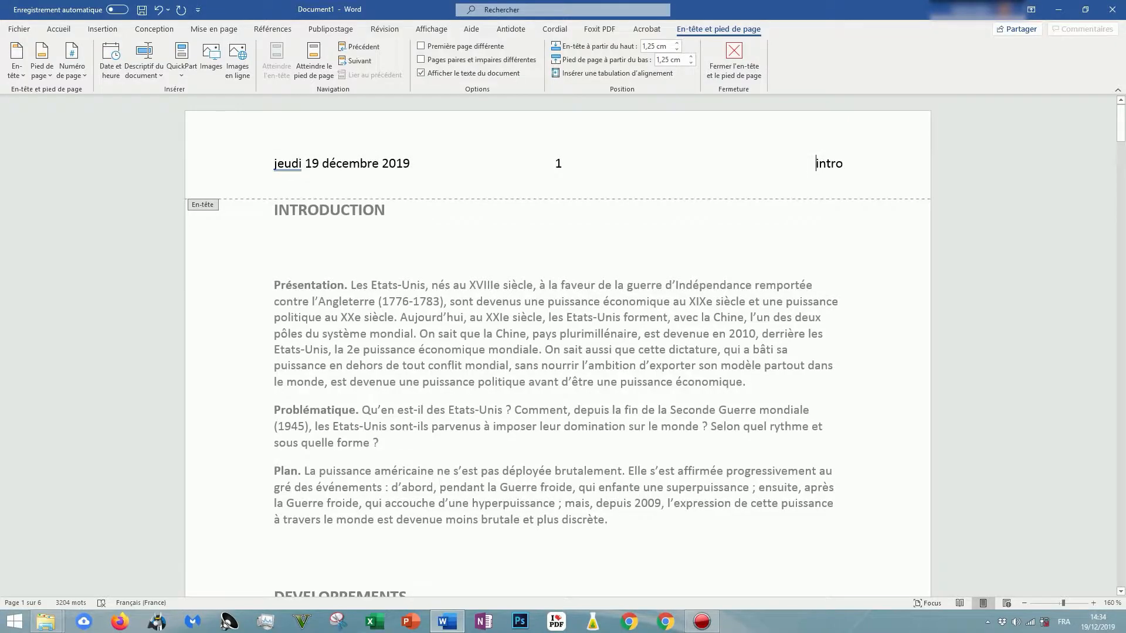
# - Select the header text "intro" and view the document information fields available for insertion
pyautogui.doubleClick(829, 163)
pyautogui.click(143, 68)
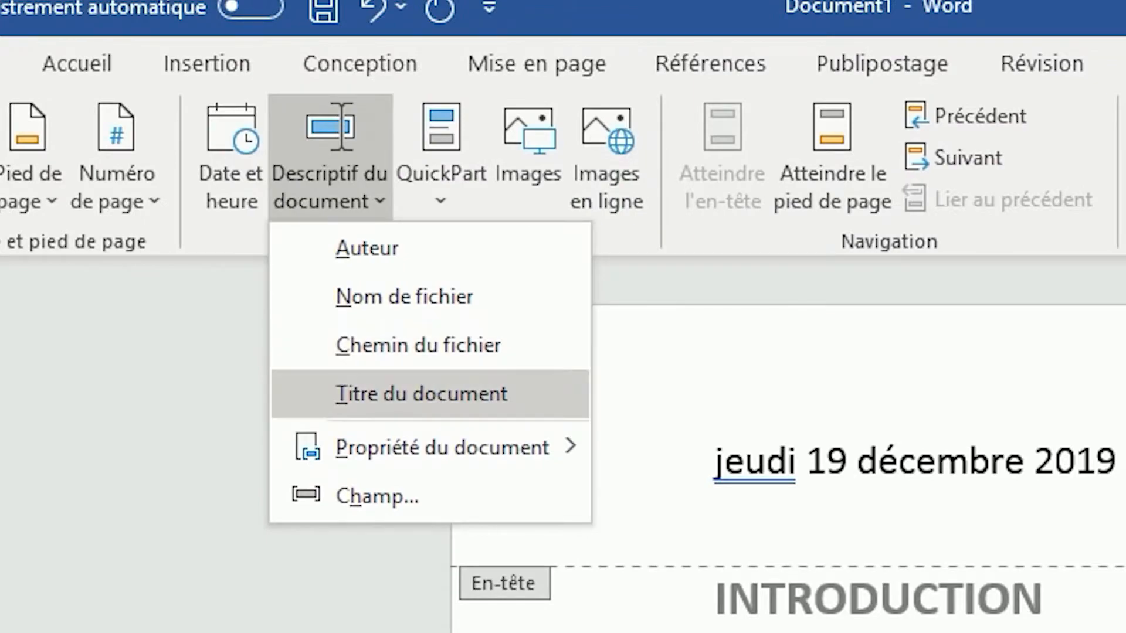
pyautogui.moveTo(440, 447)
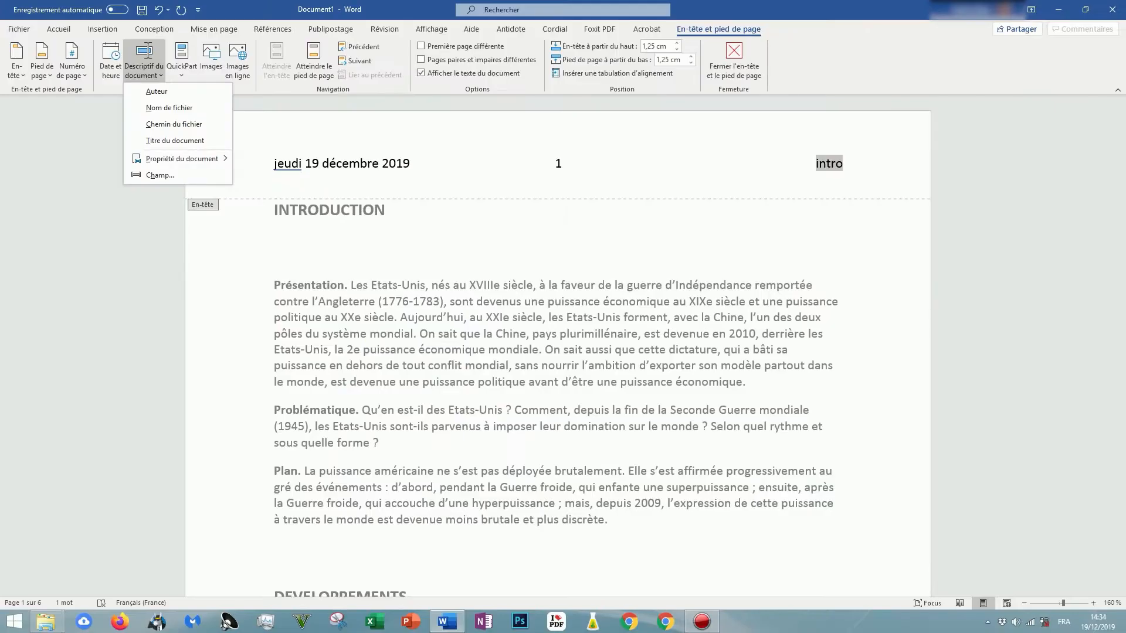
# - Set the header text "intro" in the League Spartan font
pyautogui.click(827, 163)
pyautogui.doubleClick(827, 164)
pyautogui.click(827, 163)
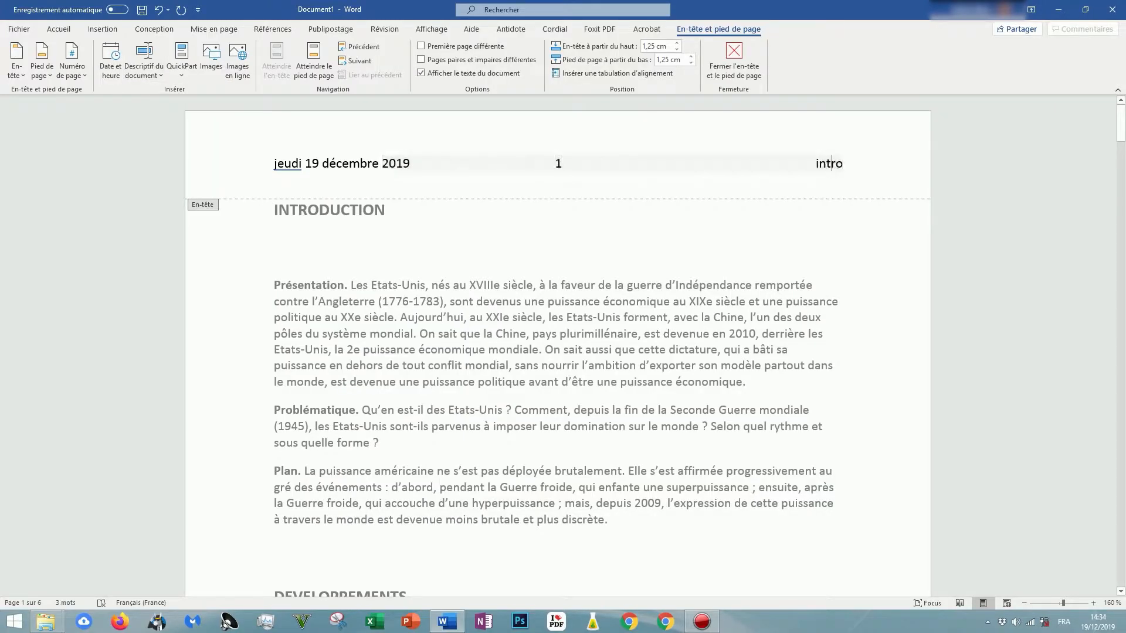
pyautogui.moveTo(818, 164)
pyautogui.mouseDown()
pyautogui.moveTo(843, 164)
pyautogui.moveTo(816, 164)
pyautogui.mouseUp()
pyautogui.click(872, 131)
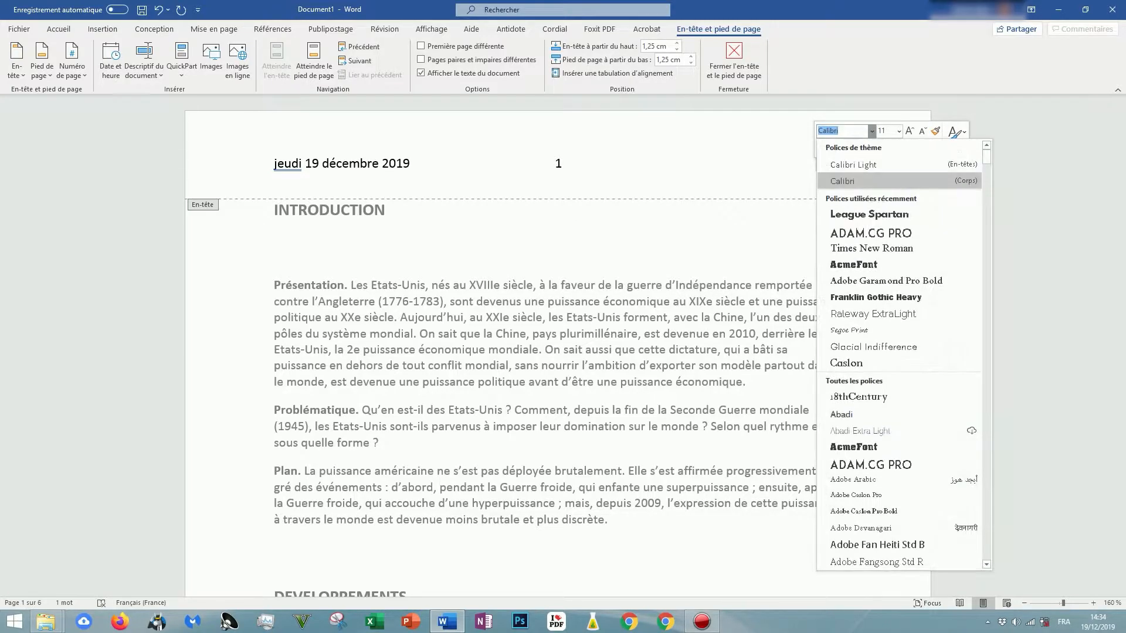
pyautogui.click(852, 216)
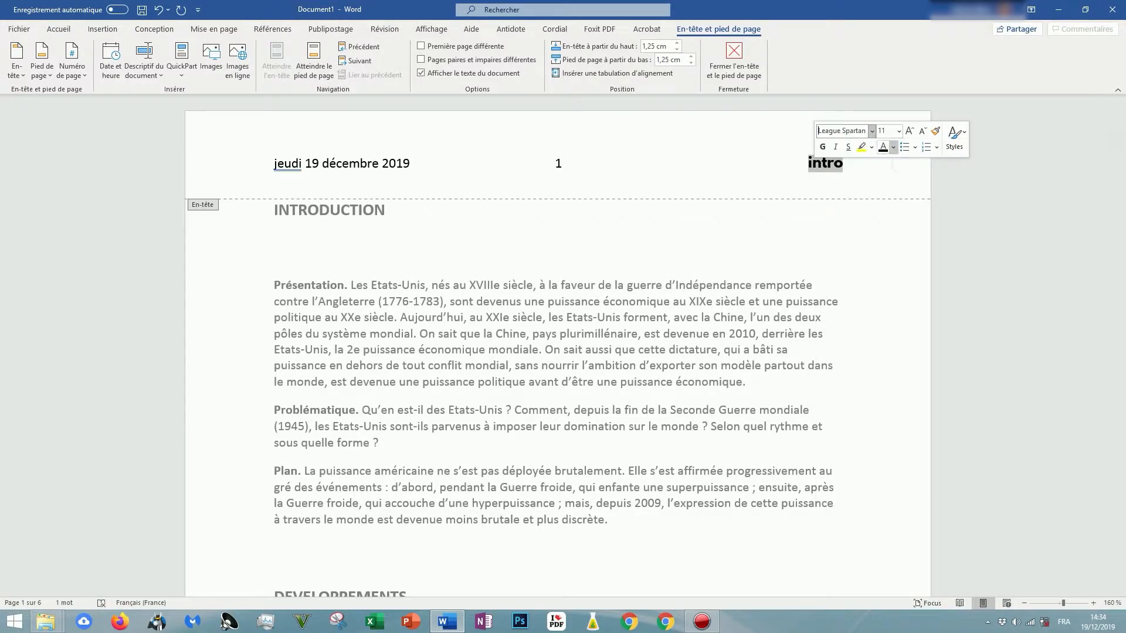
# - Colour the header text "intro" red and check the header on the following pages
pyautogui.click(893, 147)
pyautogui.click(892, 275)
pyautogui.scroll(-4, 557, 346)
pyautogui.scroll(-12, 557, 346)
pyautogui.scroll(3, 557, 346)
pyautogui.scroll(-4, 557, 346)
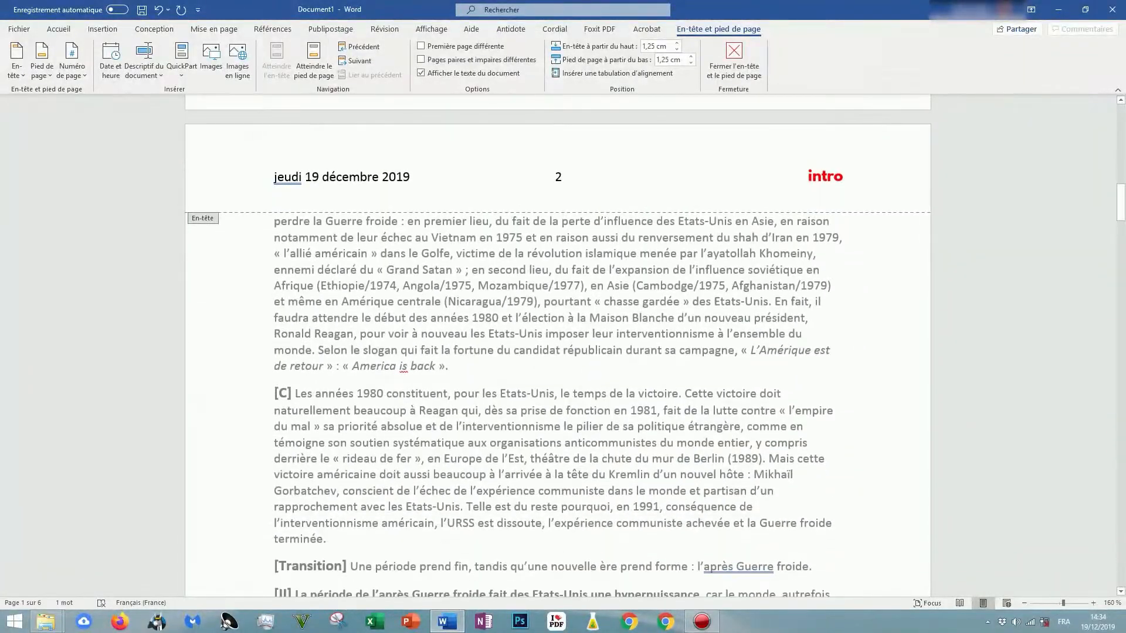
pyautogui.scroll(-6, 557, 346)
pyautogui.moveTo(1120, 233); pyautogui.dragTo(1119, 8)
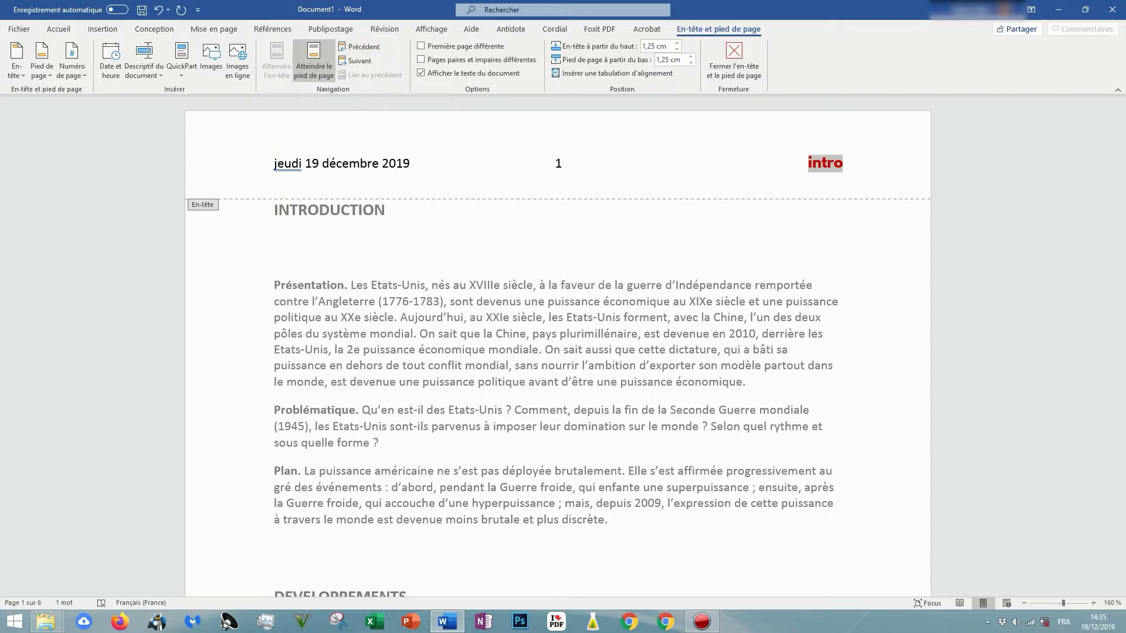
# - Jump back and forth between the first page's header and its footer
pyautogui.click(314, 61)
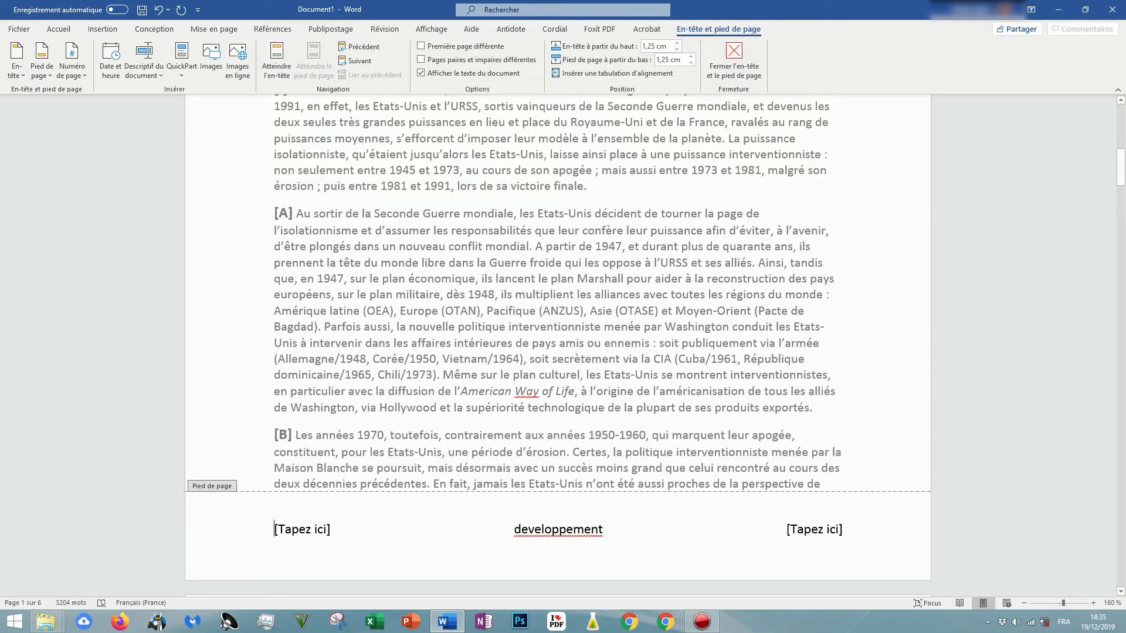
pyautogui.click(276, 61)
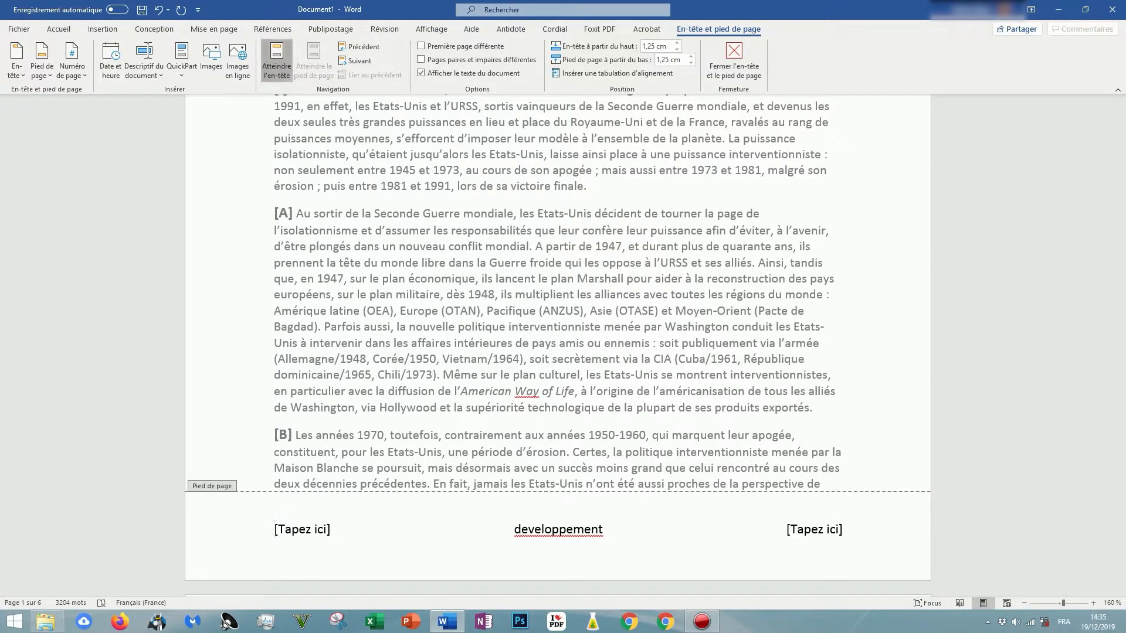
pyautogui.click(314, 61)
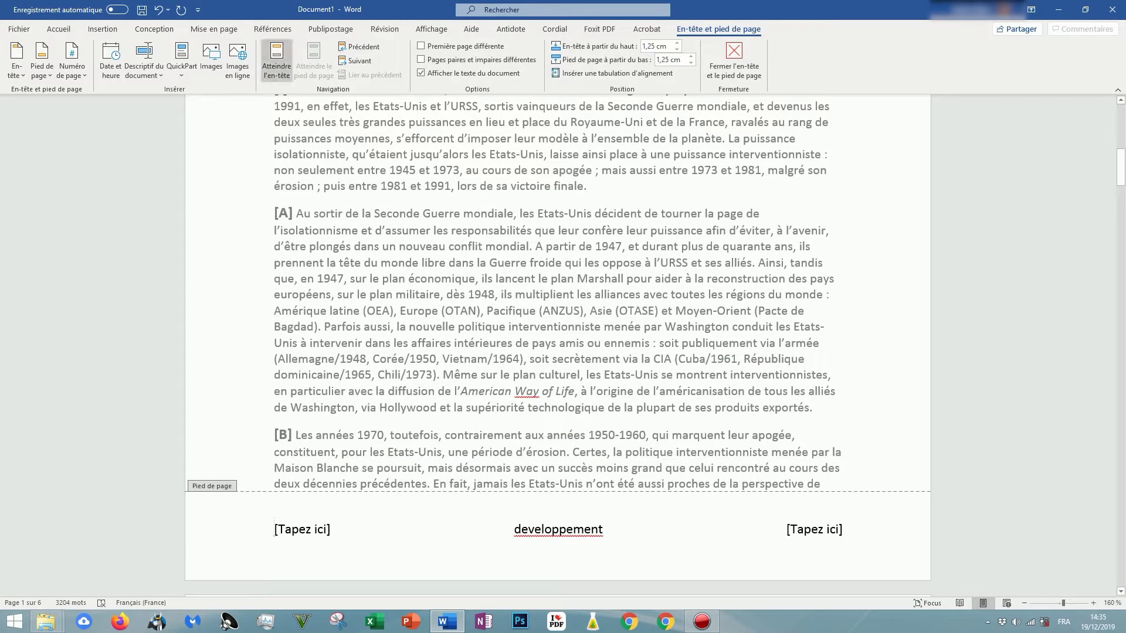
pyautogui.click(276, 61)
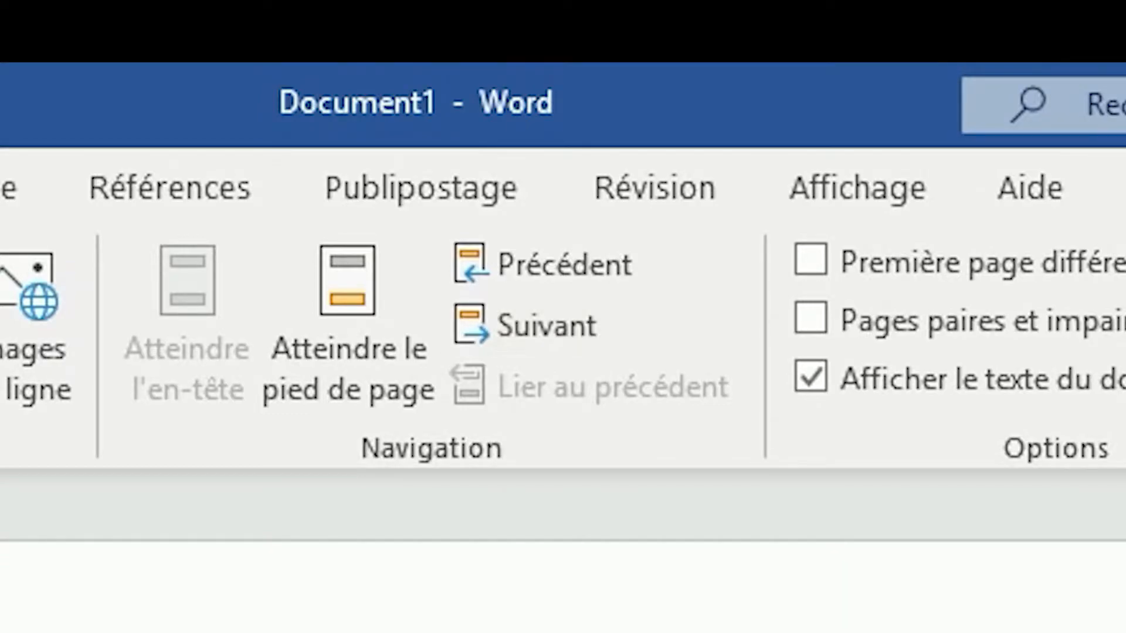
# - Select the whole header line on page 2, deselect it and return to the first page's header
pyautogui.scroll(-10, 651, 551)
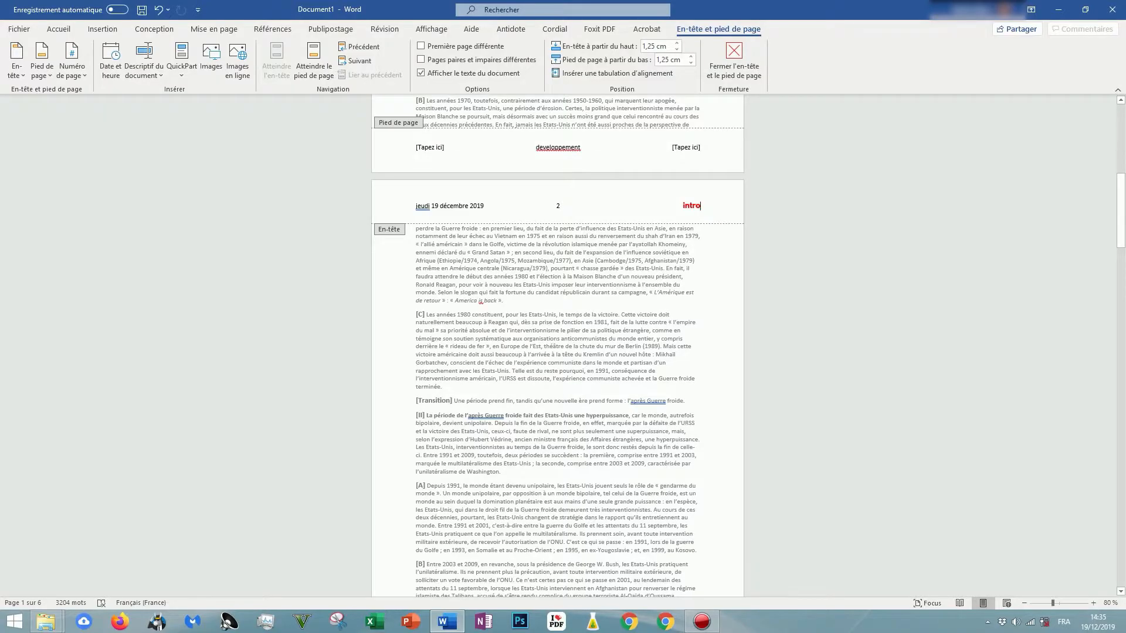
pyautogui.hotkey('ctrl', 'a')
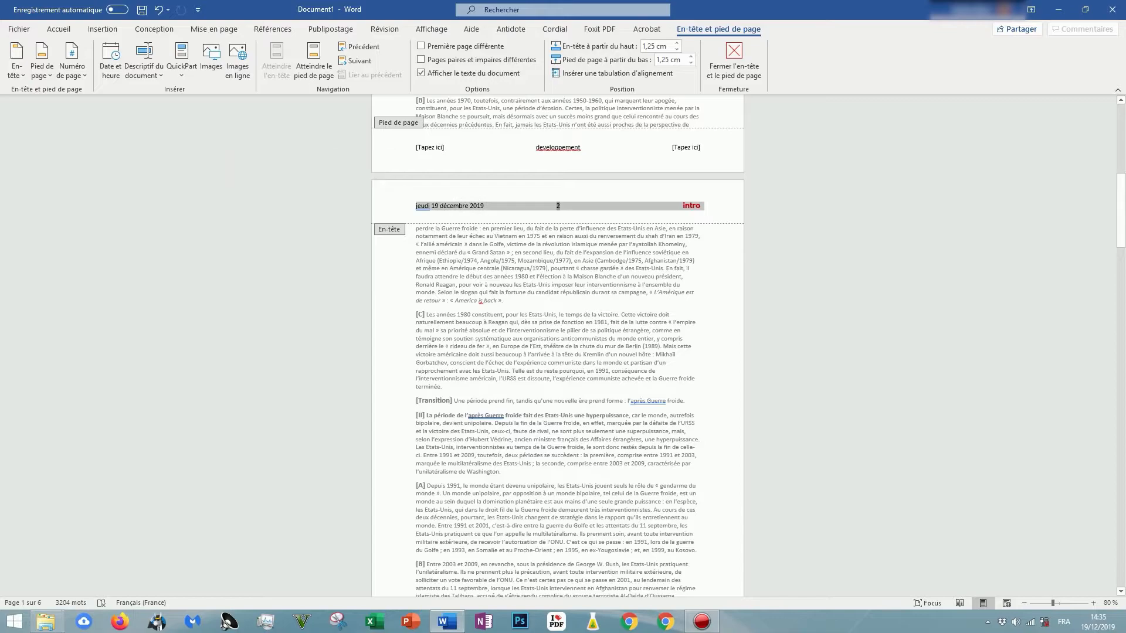
pyautogui.click(469, 206)
pyautogui.scroll(2, 557, 346)
pyautogui.scroll(10, 557, 346)
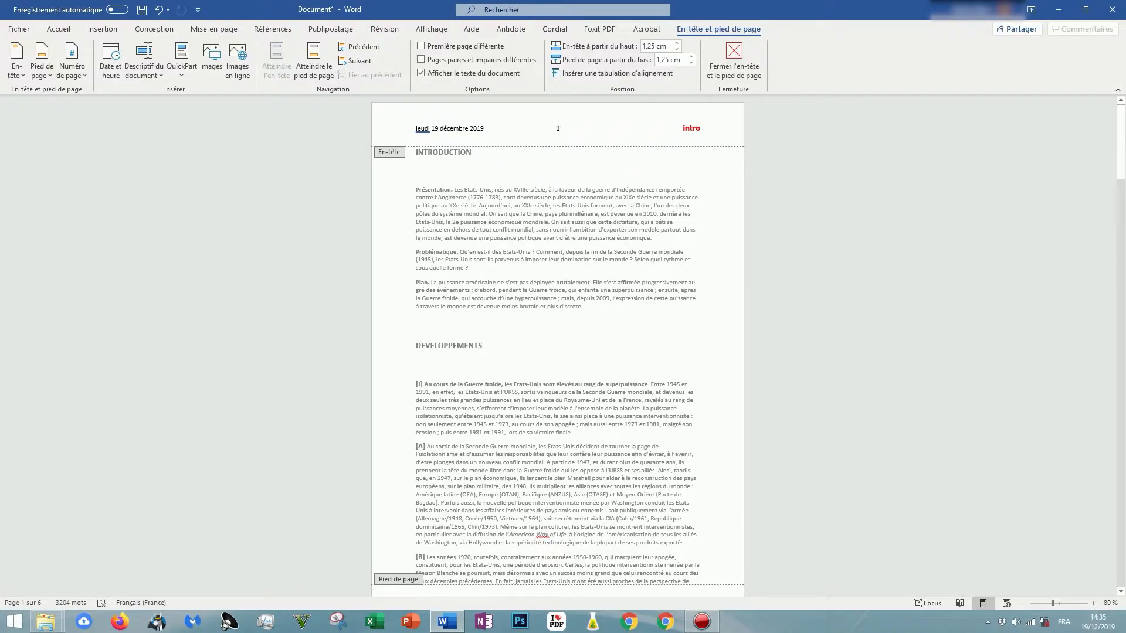
# - Give the first page a different header and footer, and compare it with page 2
pyautogui.click(420, 46)
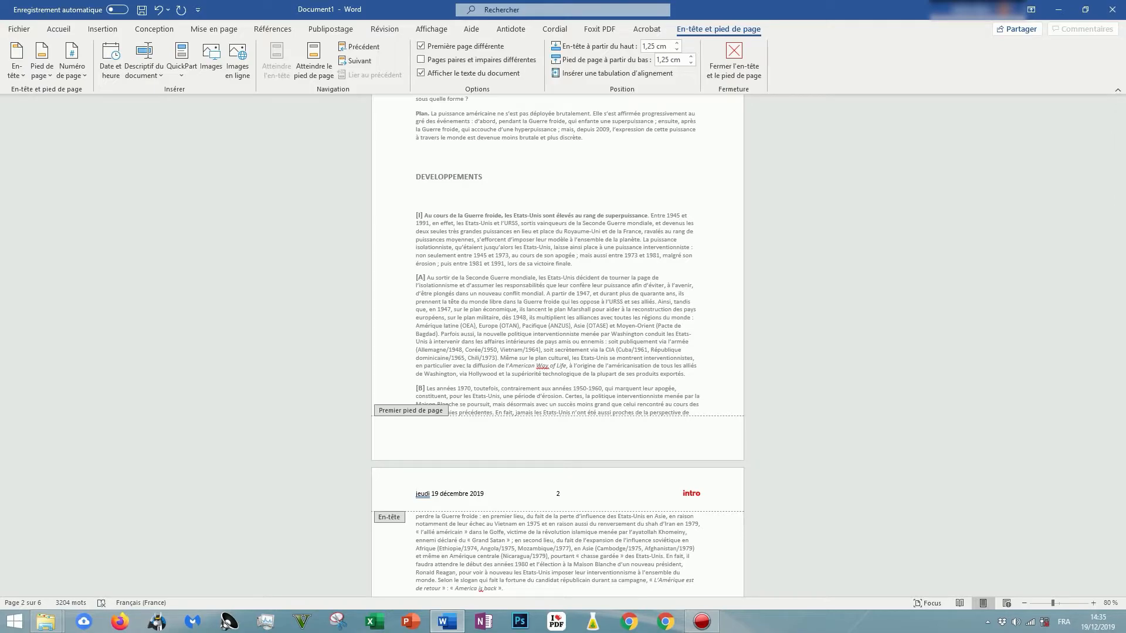
pyautogui.click(232, 313)
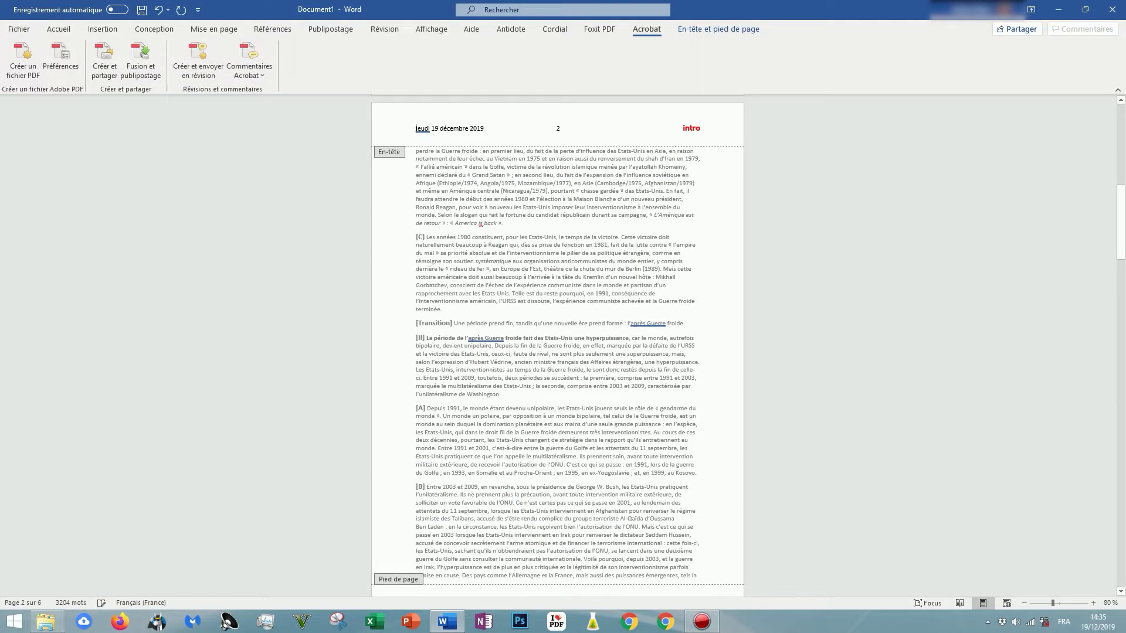
pyautogui.scroll(4, 557, 346)
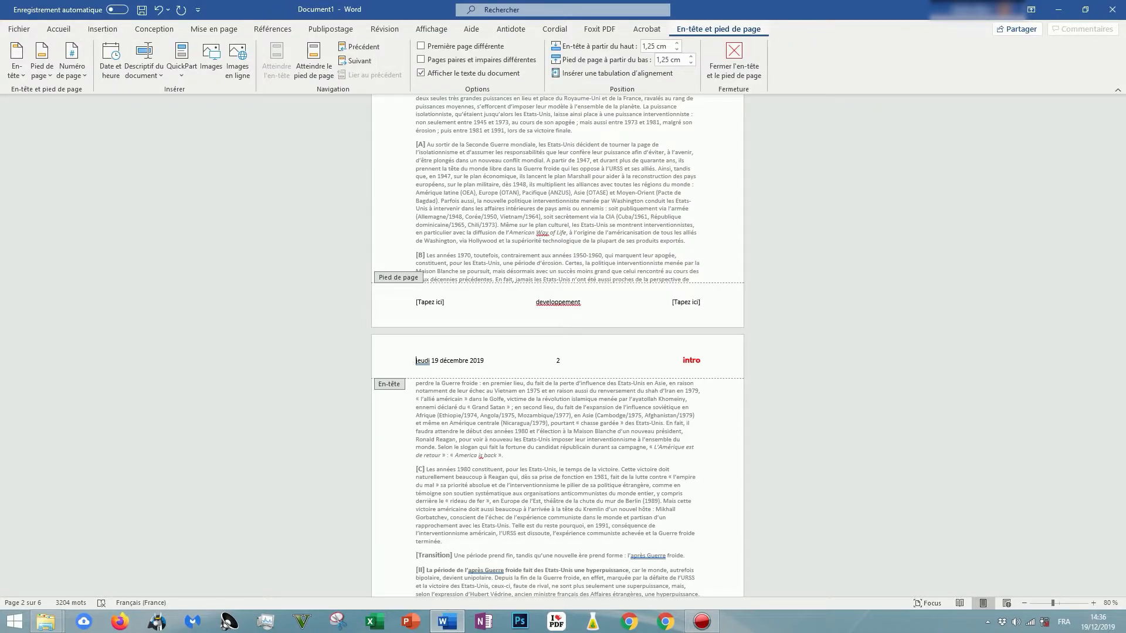
pyautogui.scroll(5, 557, 346)
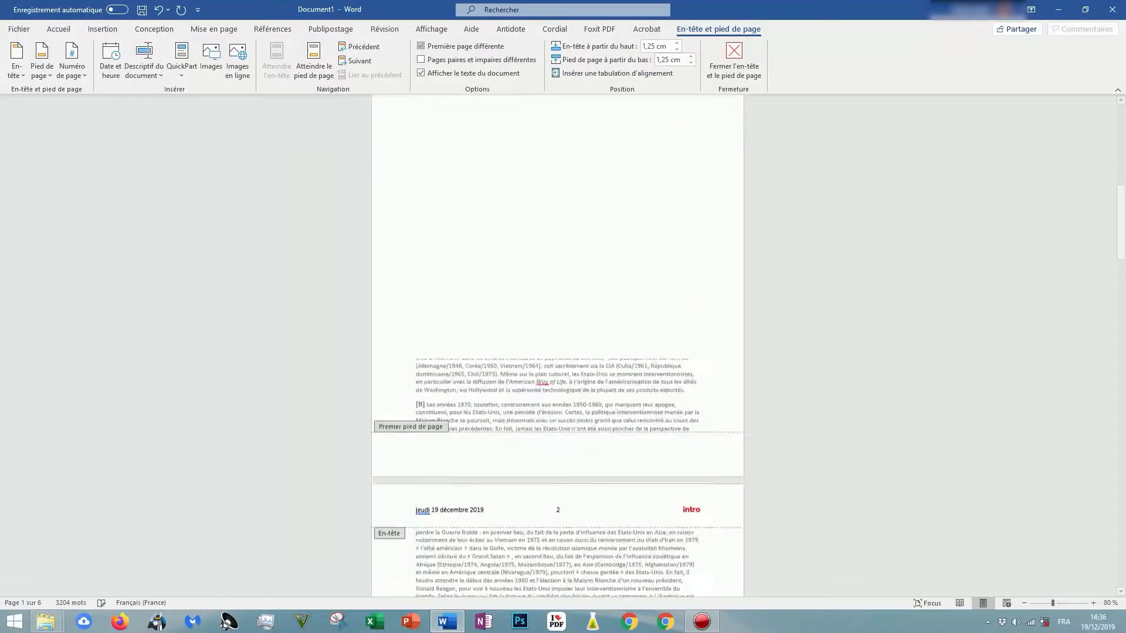
pyautogui.scroll(7, 557, 346)
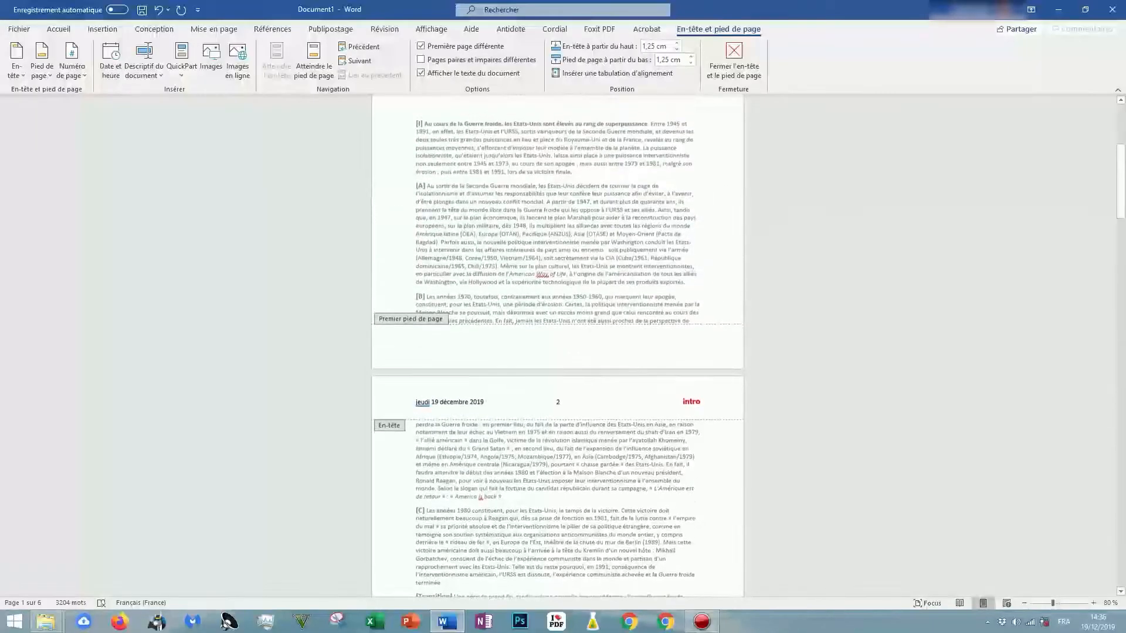
pyautogui.scroll(5, 557, 346)
pyautogui.scroll(-5, 557, 346)
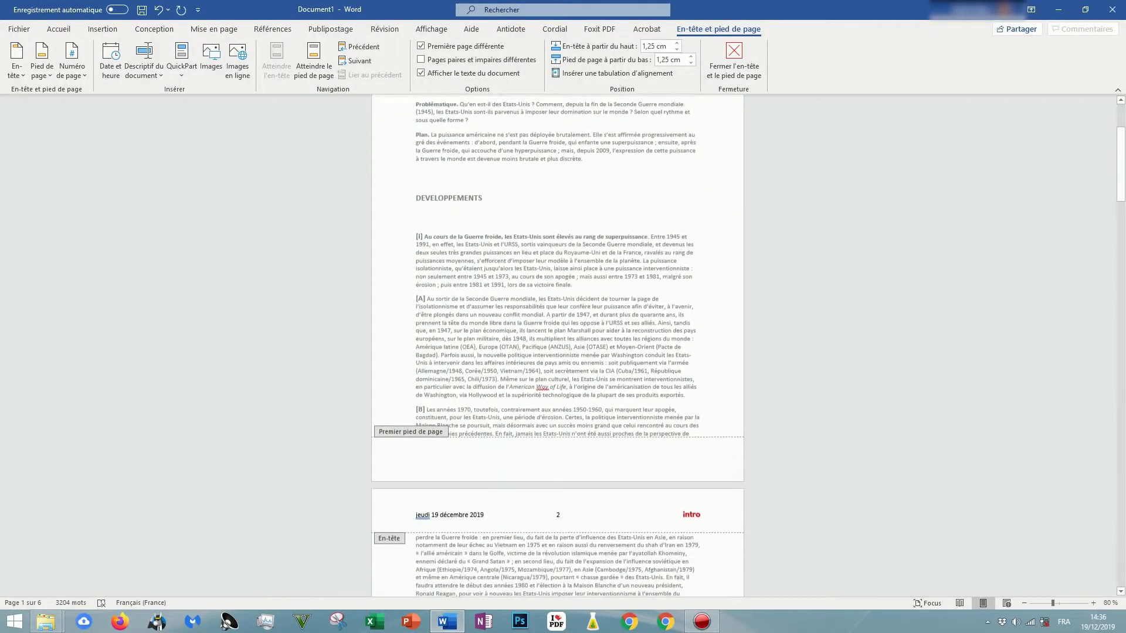
# - Try the different odd and even pages option, and check the headers on the following pages
pyautogui.moveTo(561, 409); pyautogui.dragTo(556, 409)
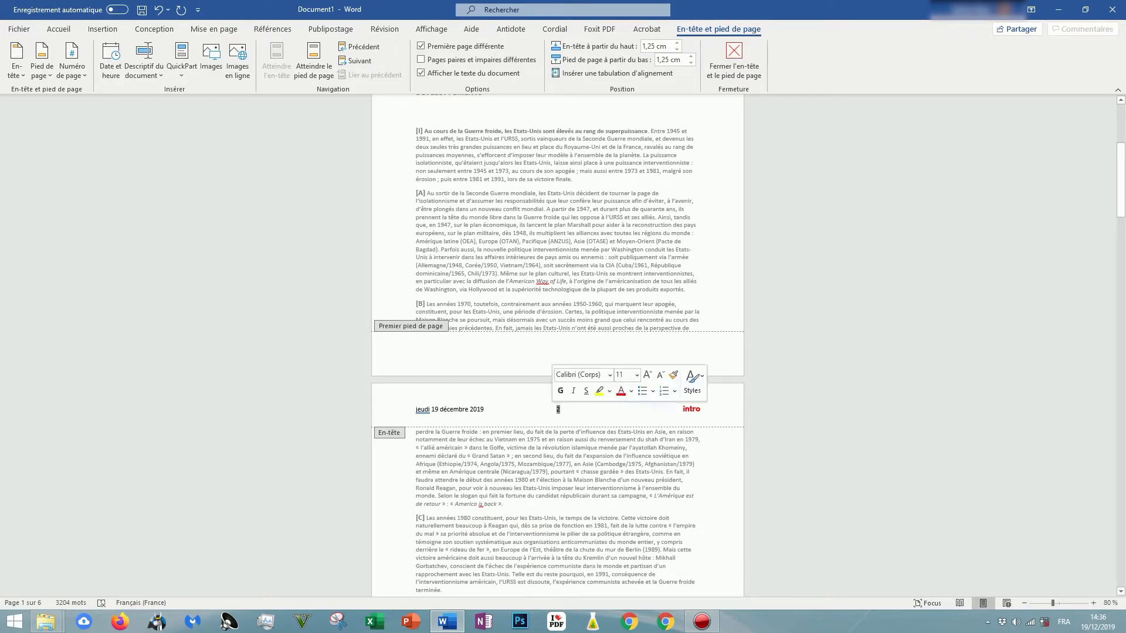
pyautogui.click(421, 59)
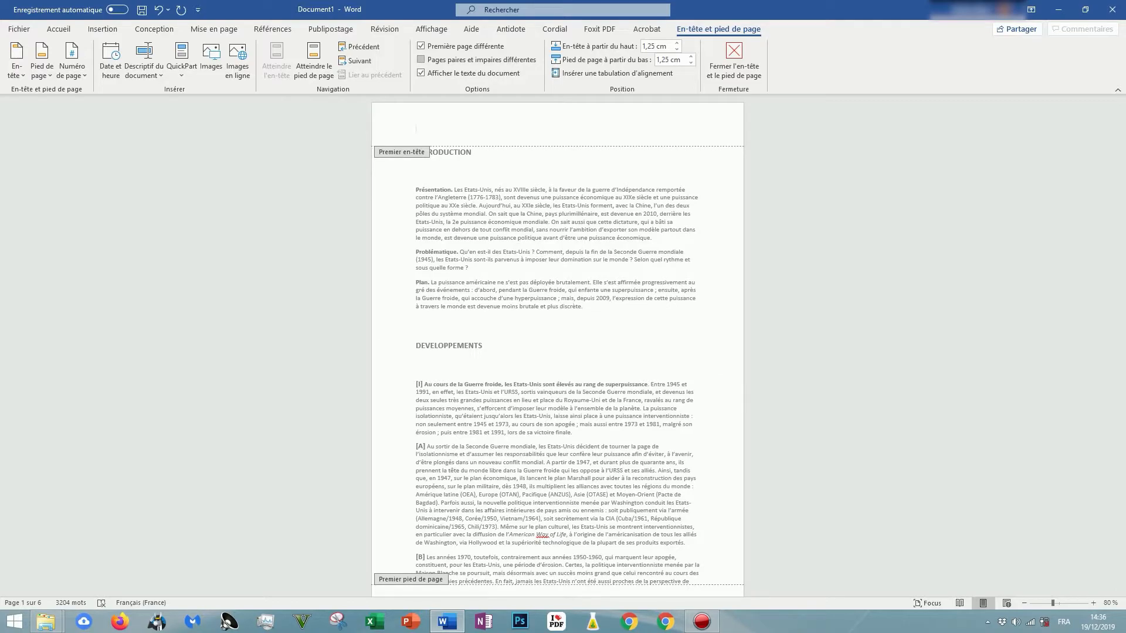
pyautogui.scroll(-5, 557, 346)
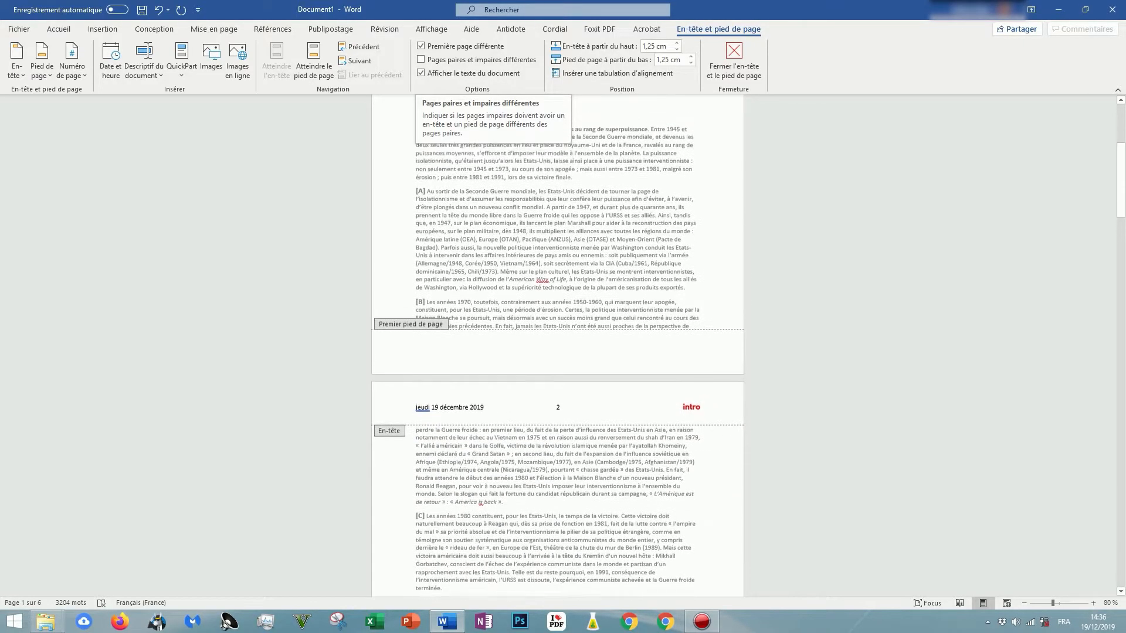
pyautogui.scroll(-3, 557, 346)
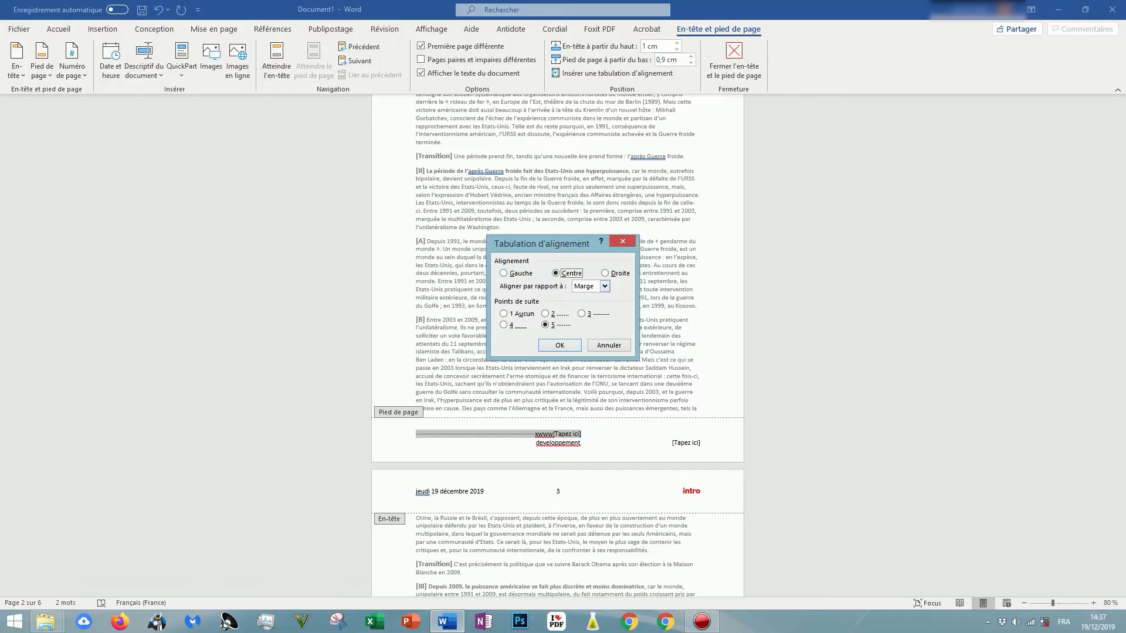
# - Show the reference choices for aligning the centred alignment tab in the page 2 footer
pyautogui.click(605, 286)
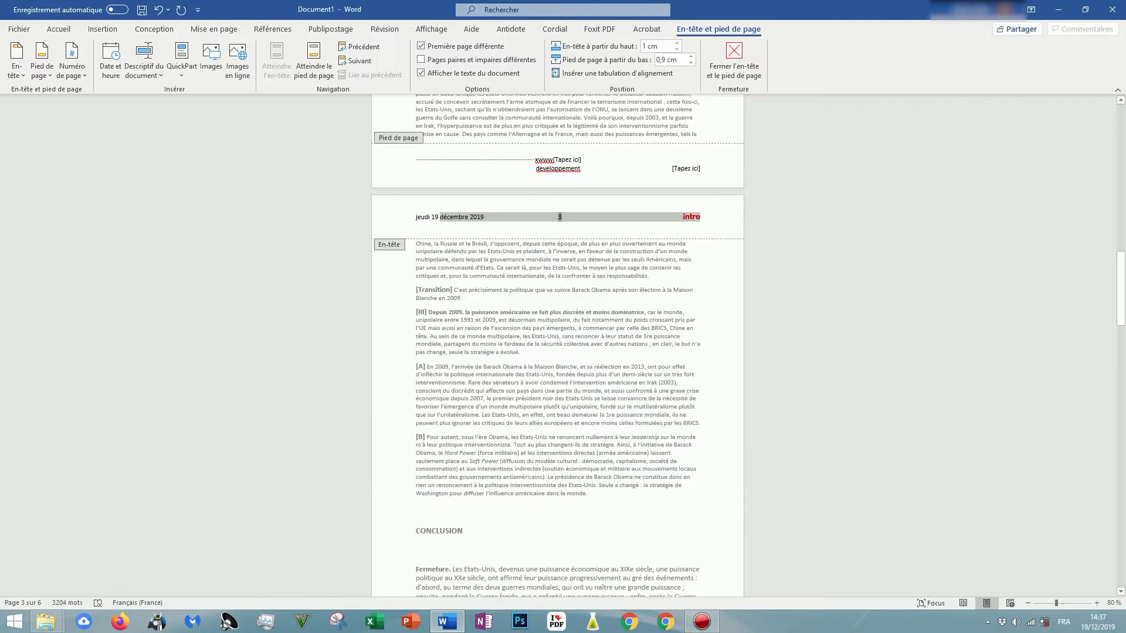
# - Replace the page 3 header with the "Vide (3 colonnes)" layout and delete its first placeholder
pyautogui.moveTo(444, 217); pyautogui.dragTo(416, 217)
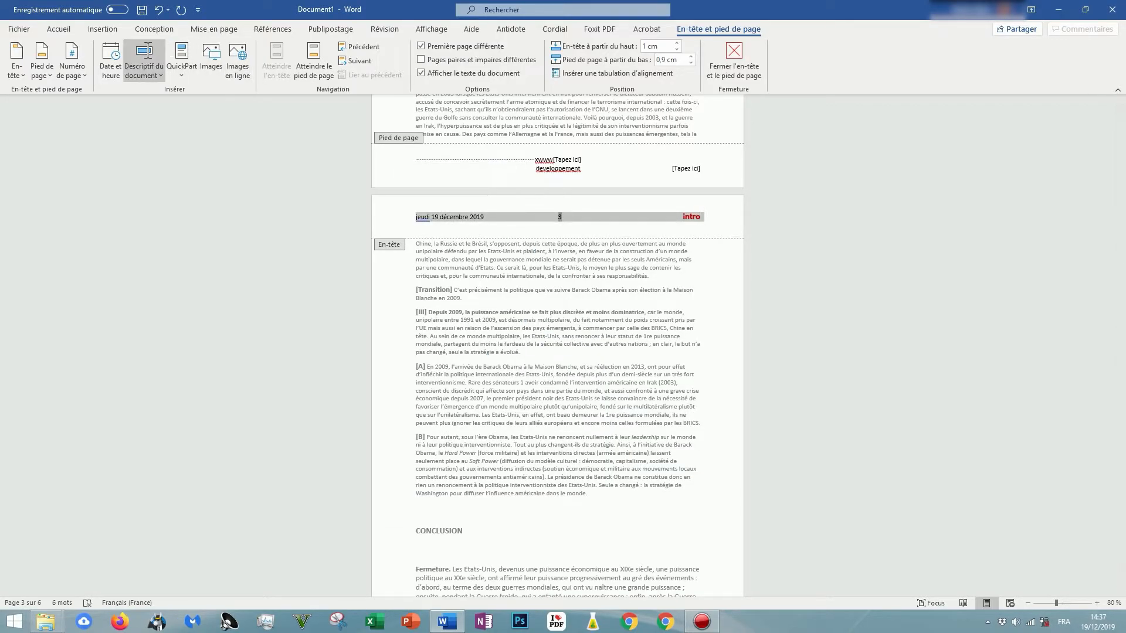
pyautogui.click(493, 217)
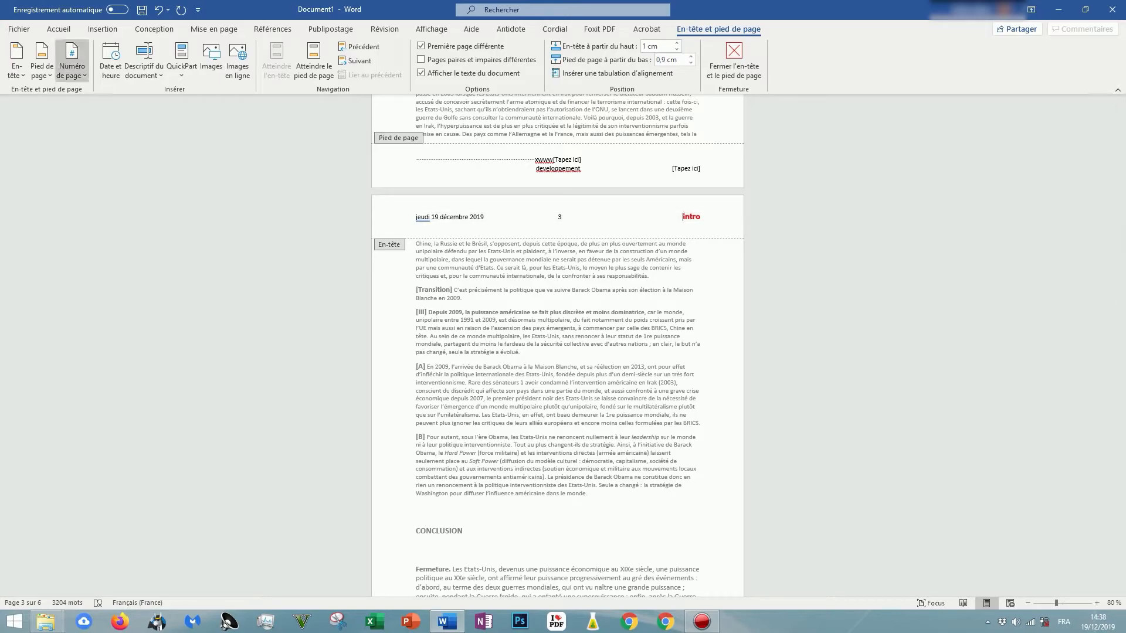
pyautogui.click(16, 62)
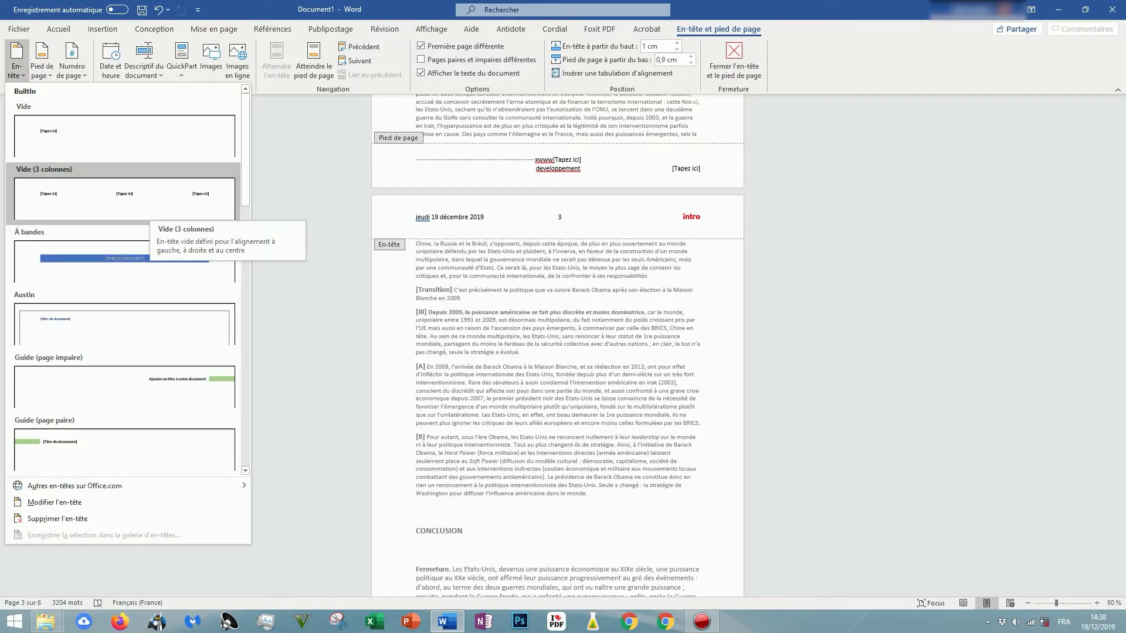
pyautogui.click(141, 202)
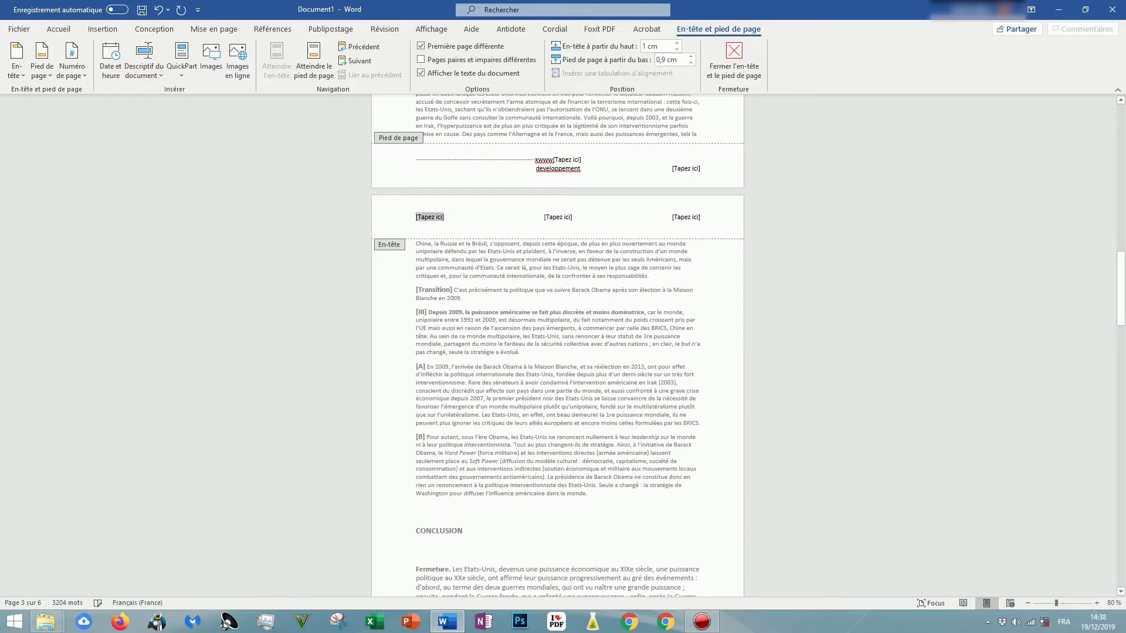
pyautogui.press('Delete')
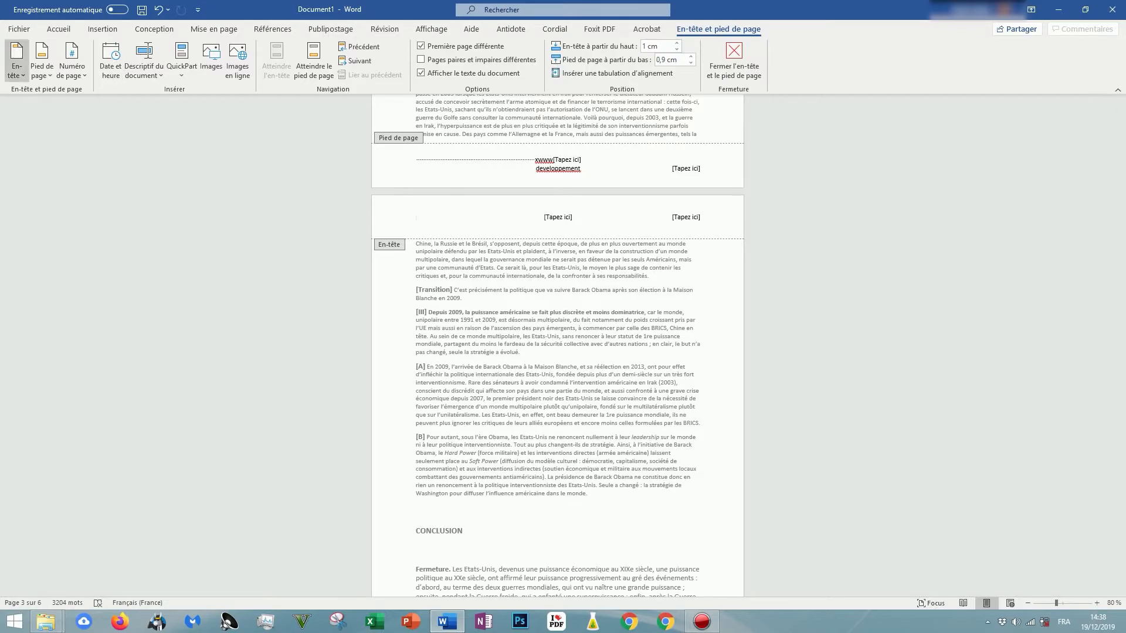
# - View the galleries of built-in headers and footers
pyautogui.click(16, 59)
pyautogui.click(42, 59)
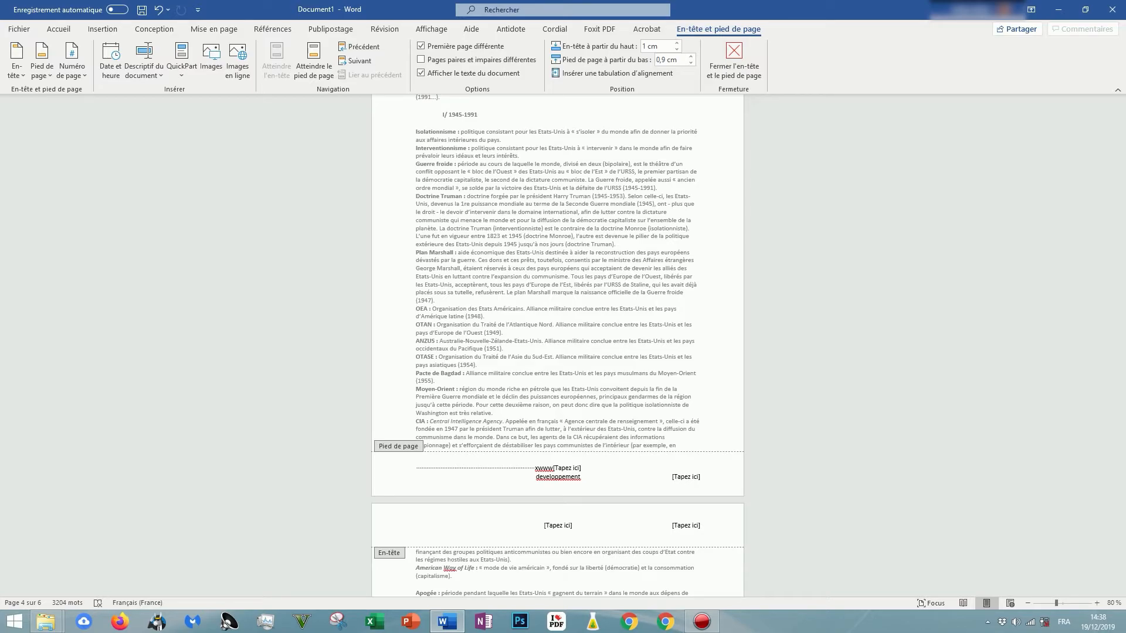
# - Select both lines of footer text at the end of page 2
pyautogui.scroll(10, 556, 345)
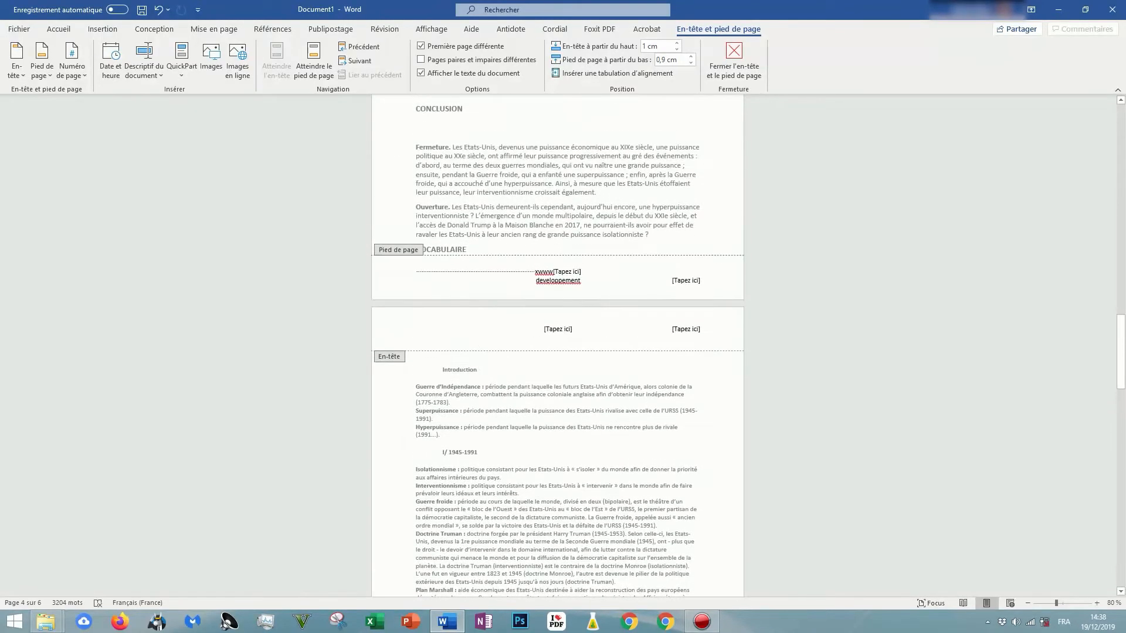
pyautogui.scroll(10, 557, 346)
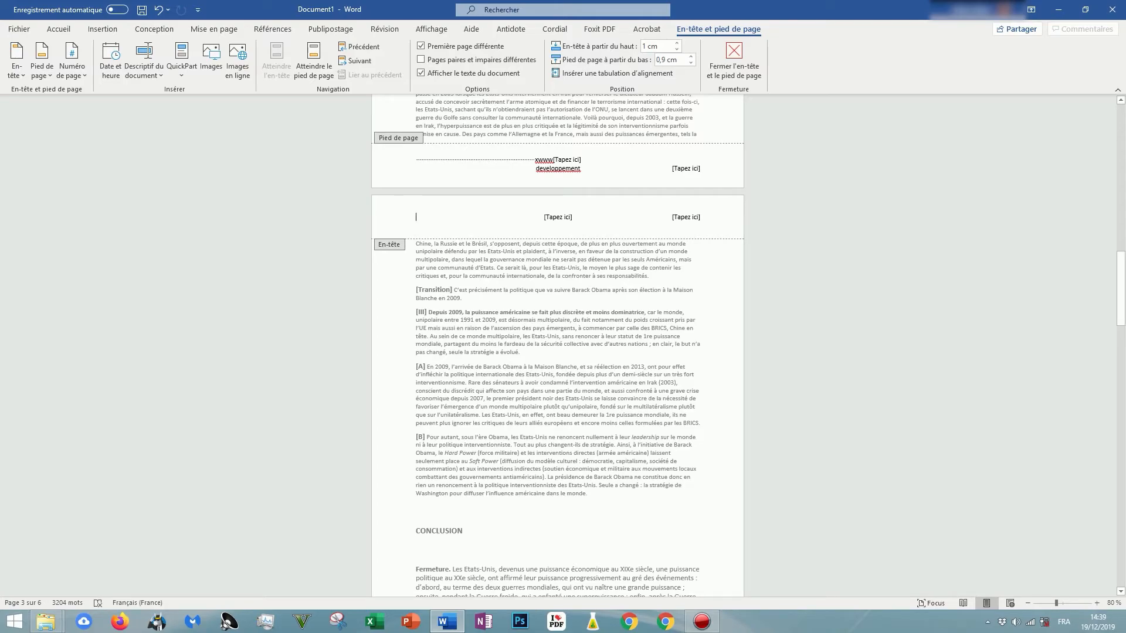
pyautogui.moveTo(702, 168); pyautogui.dragTo(450, 159)
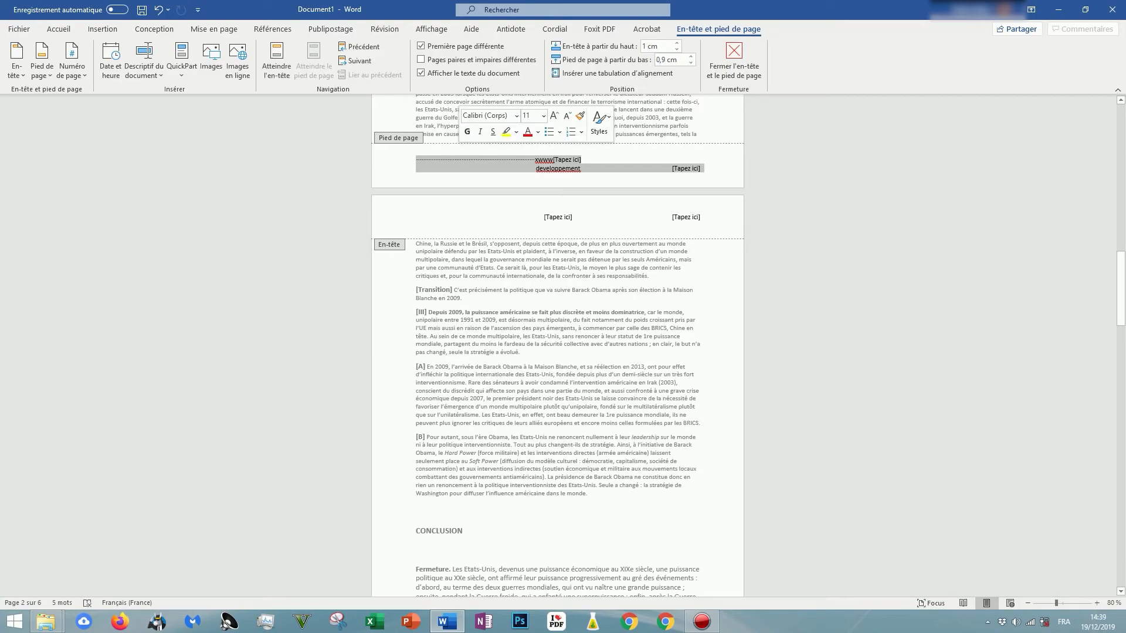